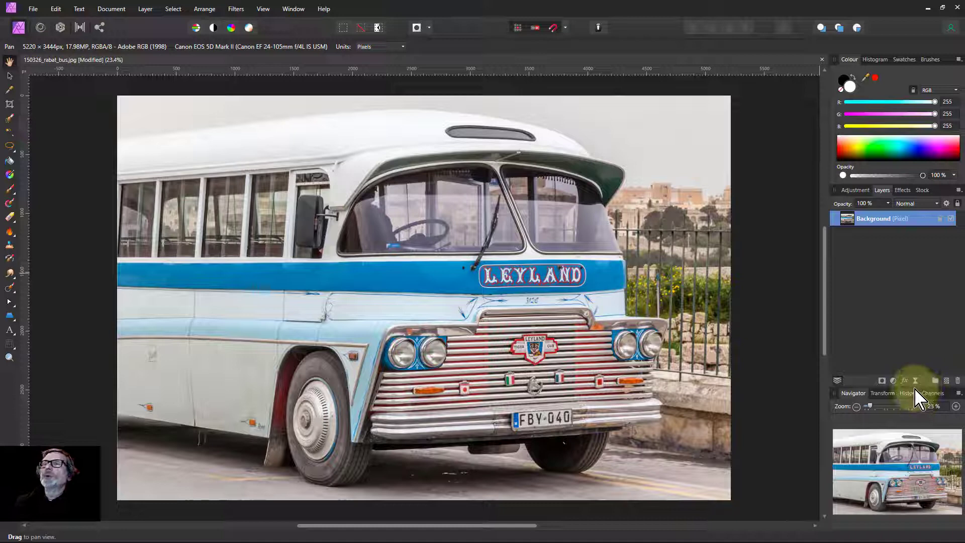
Create an empty pixel layer directly above the bus photo's Background layer
{"action": "left_click", "coordinate": [947, 382]}
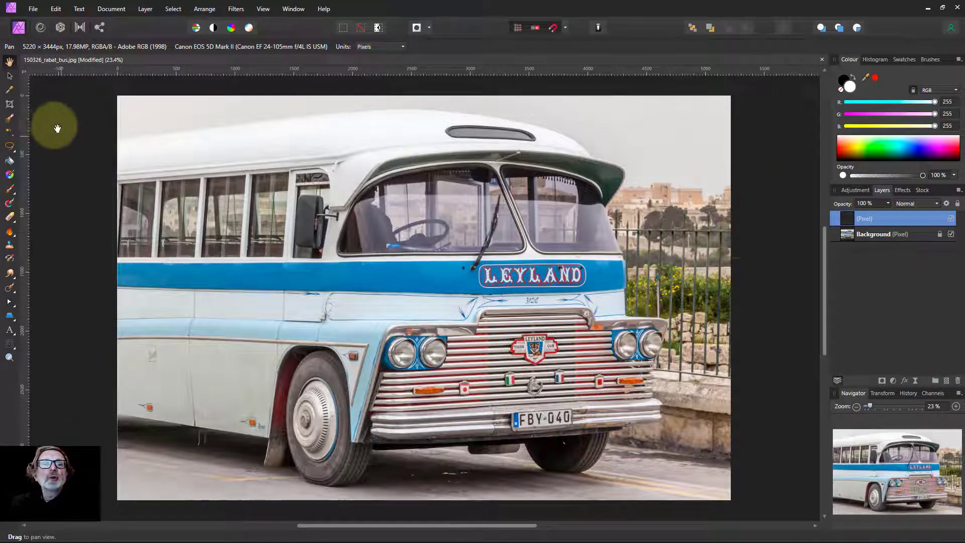
Fill the new pixel layer with solid white using the Gradient/Fill Tool's Solid type
{"action": "left_click", "coordinate": [10, 175]}
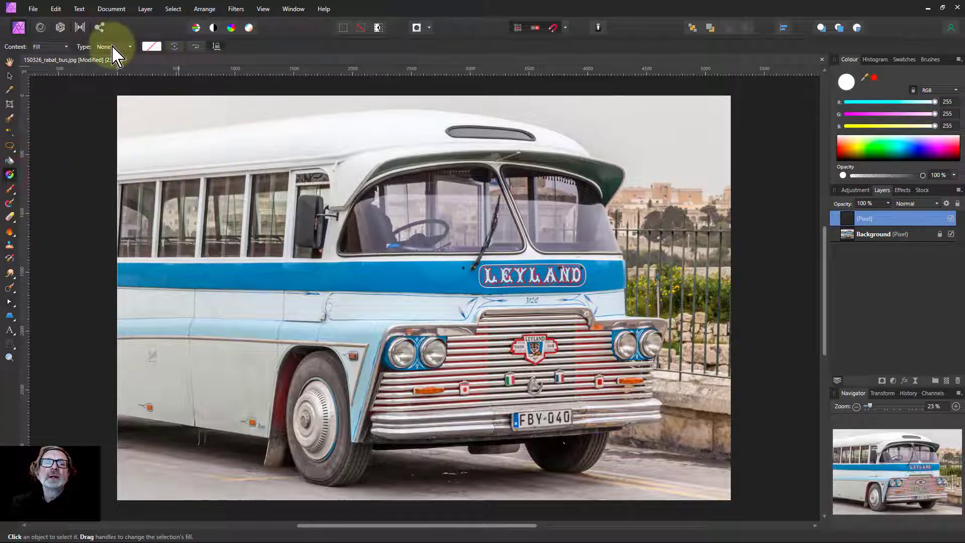
{"action": "left_click", "coordinate": [112, 47]}
{"action": "left_click", "coordinate": [106, 69]}
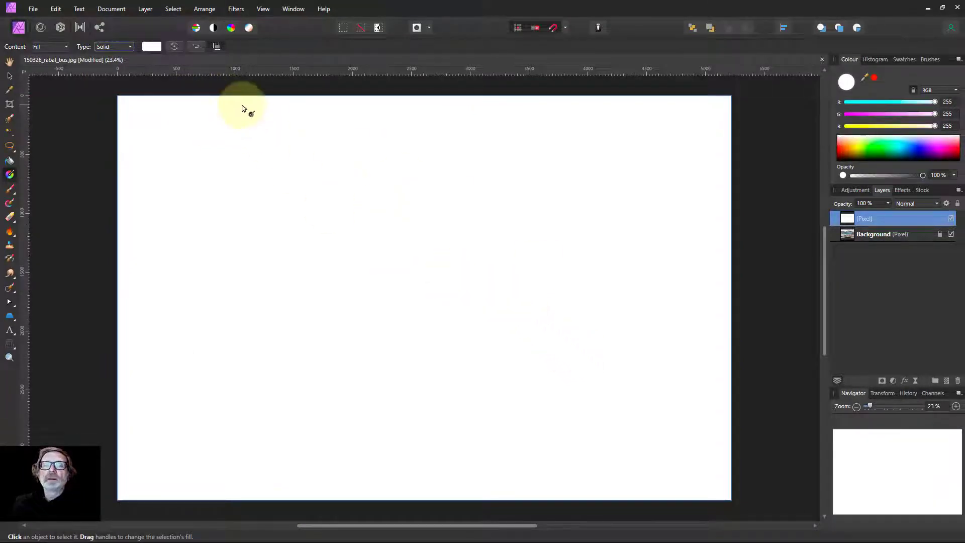
{"action": "left_click", "coordinate": [149, 47]}
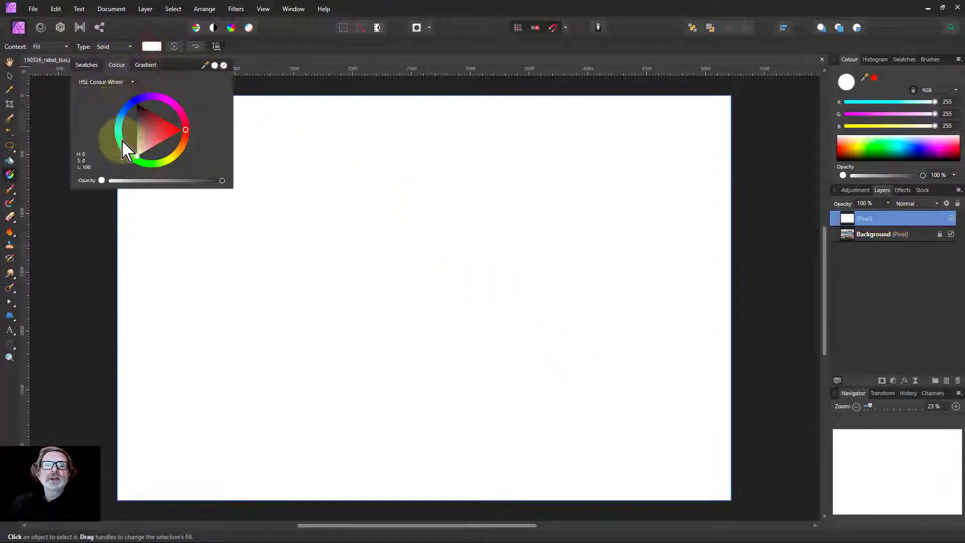
{"action": "left_click", "coordinate": [99, 85]}
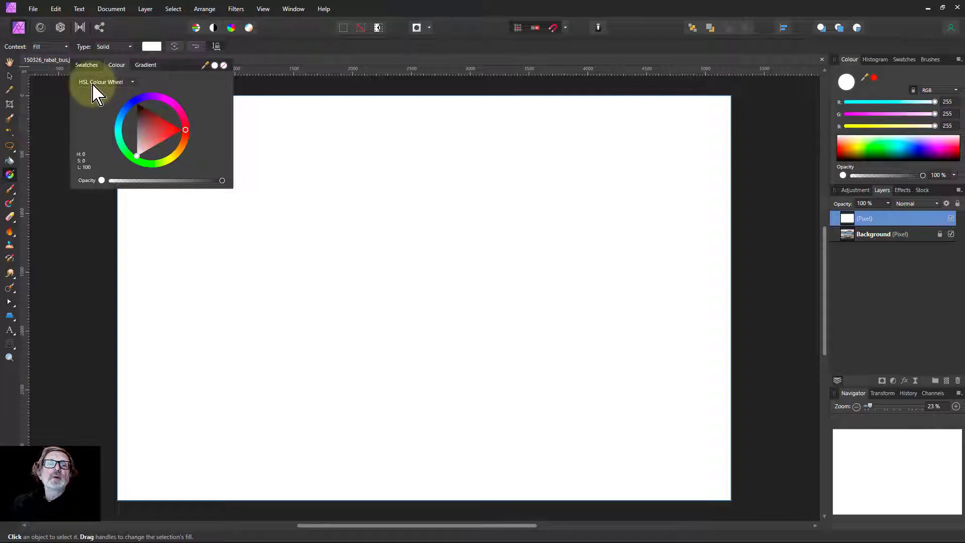
{"action": "left_click_drag", "start_coordinate": [98, 85], "coordinate": [91, 159]}
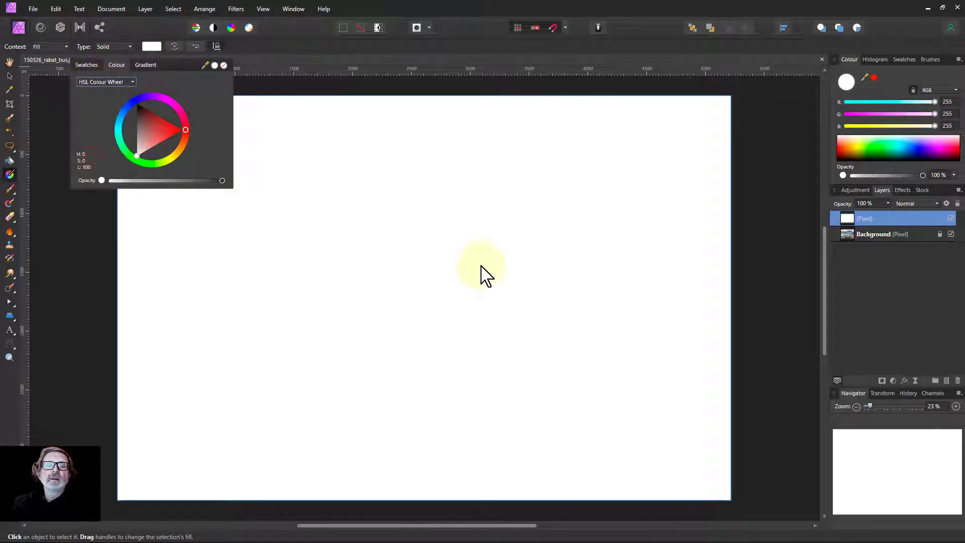
Preview Overlay and Vivid Light on the white layer, then settle on Soft Light blending
{"action": "left_click", "coordinate": [914, 205]}
{"action": "left_click_drag", "start_coordinate": [916, 206], "coordinate": [905, 354]}
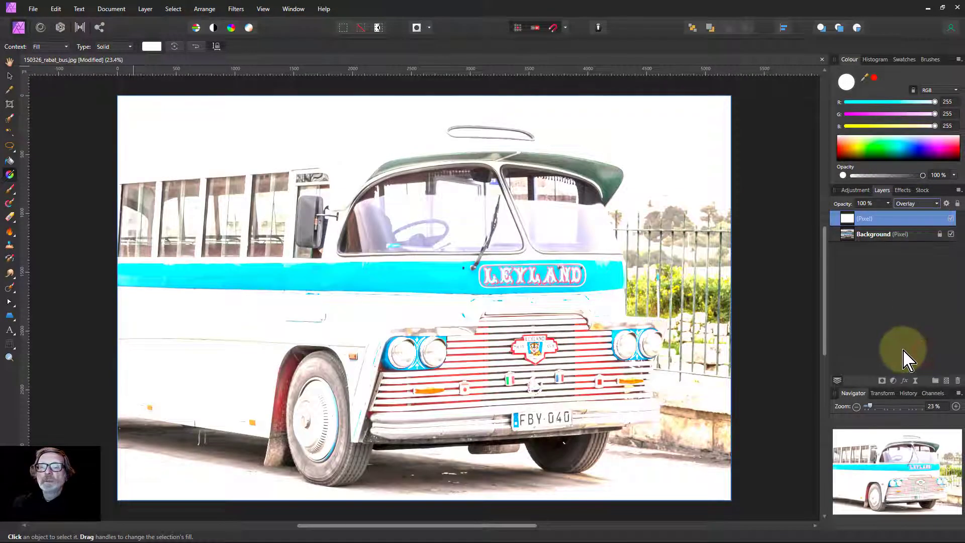
{"action": "left_click_drag", "start_coordinate": [905, 213], "coordinate": [910, 245]}
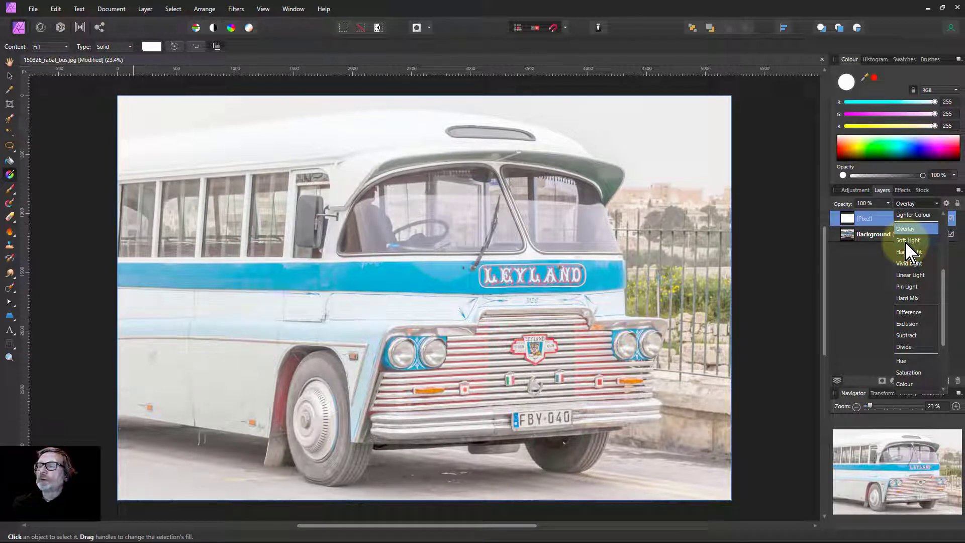
{"action": "left_click_drag", "start_coordinate": [909, 247], "coordinate": [908, 261]}
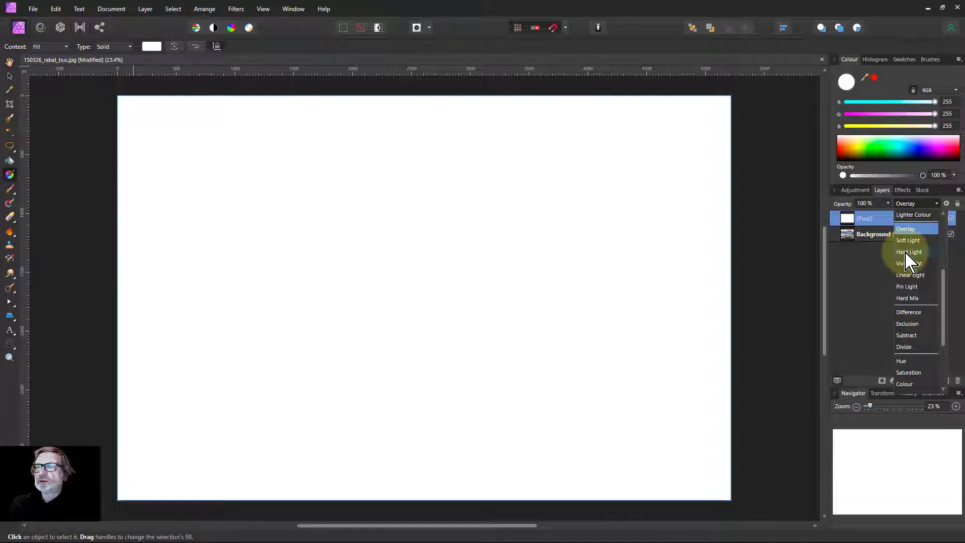
{"action": "left_click_drag", "start_coordinate": [909, 262], "coordinate": [908, 241]}
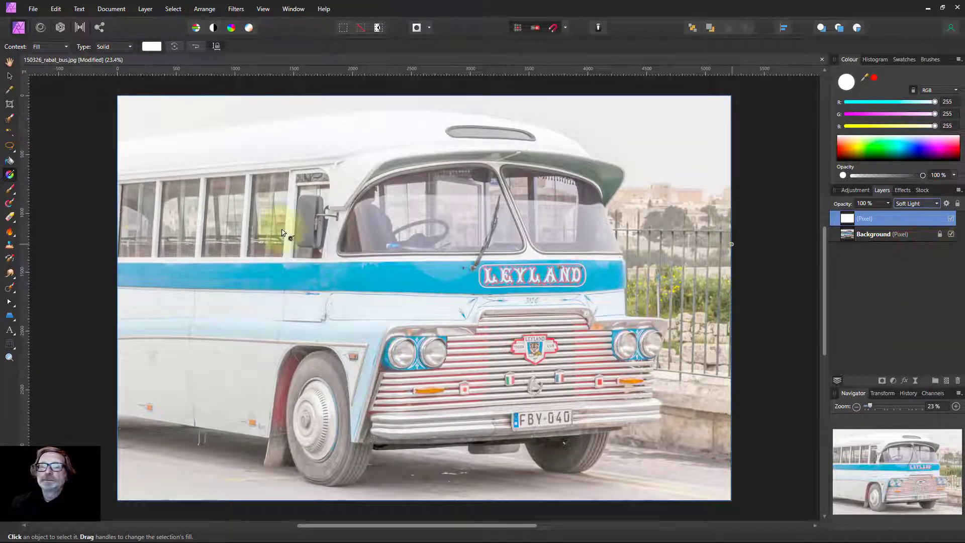
{"action": "left_click", "coordinate": [151, 46]}
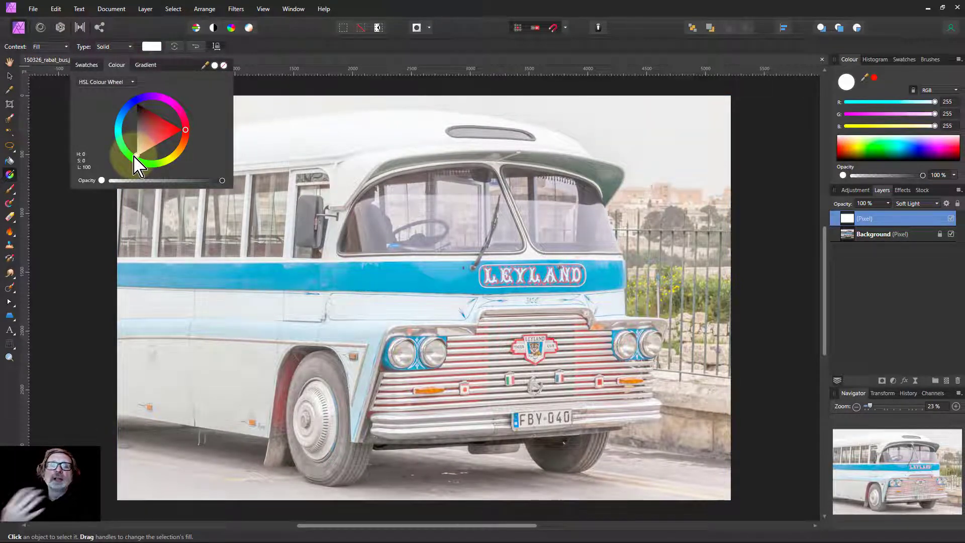
Test darker and lighter fill colours, settle on red, then delete the colour layer
{"action": "left_click_drag", "start_coordinate": [137, 161], "coordinate": [151, 136]}
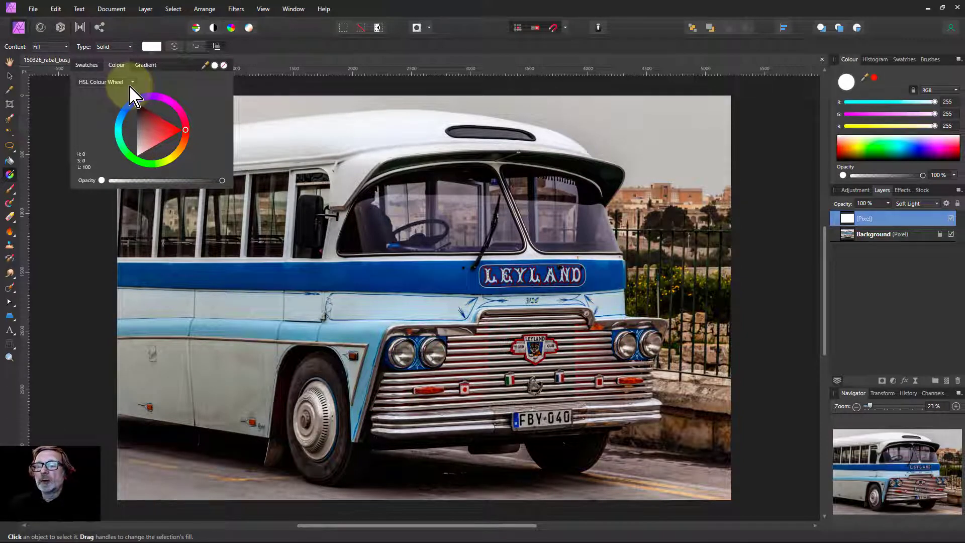
{"action": "left_click_drag", "start_coordinate": [134, 108], "coordinate": [157, 130]}
{"action": "left_click", "coordinate": [852, 231]}
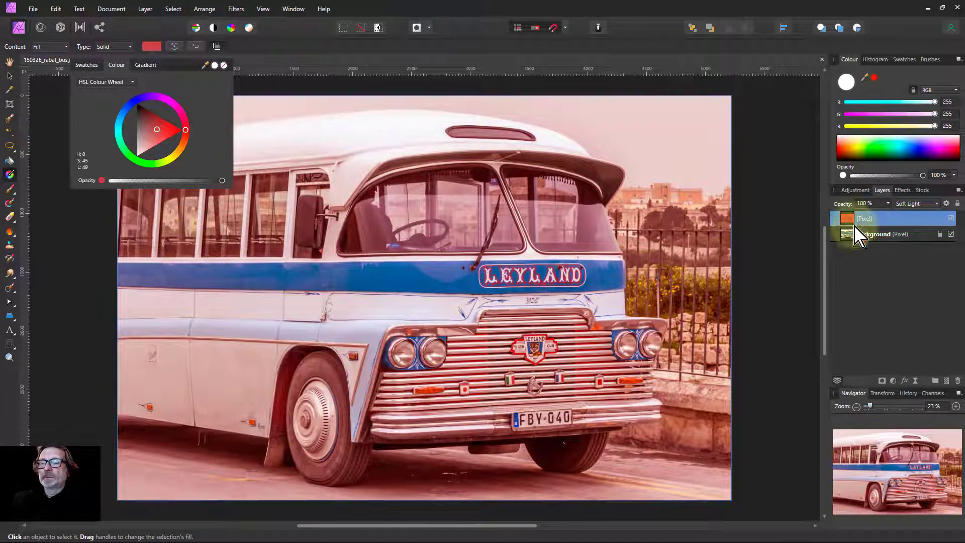
{"action": "key", "text": "Delete"}
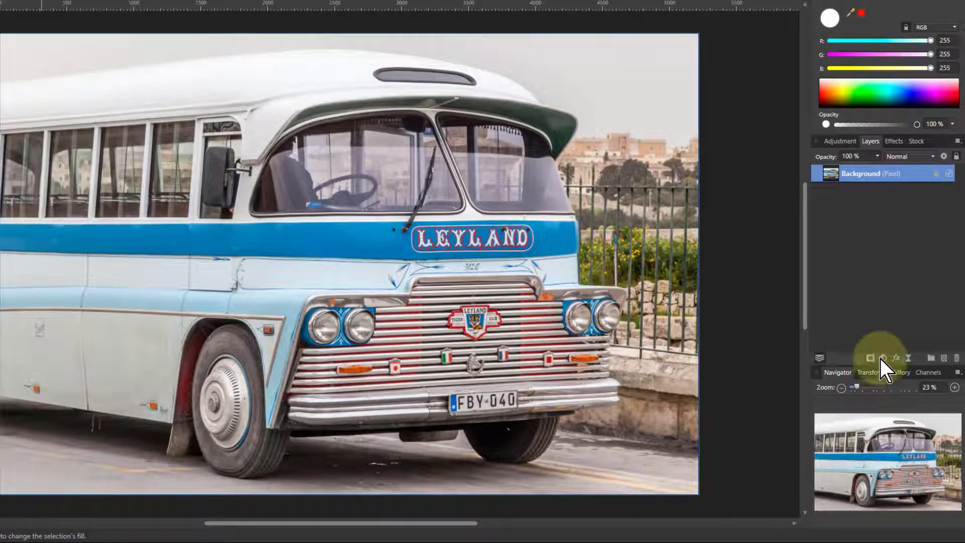
Add a Soft Light Curves layer with a darkening curve, name it Burn, and invert its mask
{"action": "left_click", "coordinate": [884, 359]}
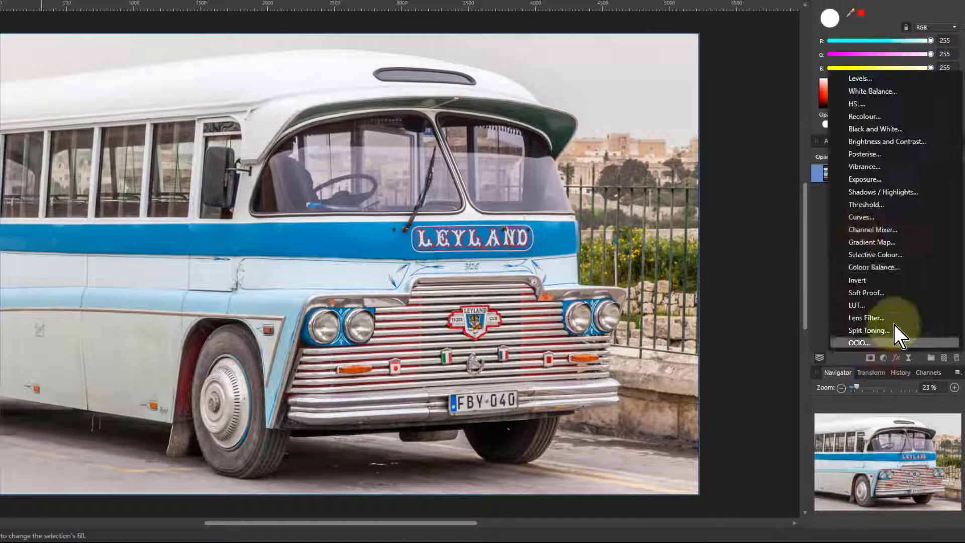
{"action": "left_click", "coordinate": [860, 218]}
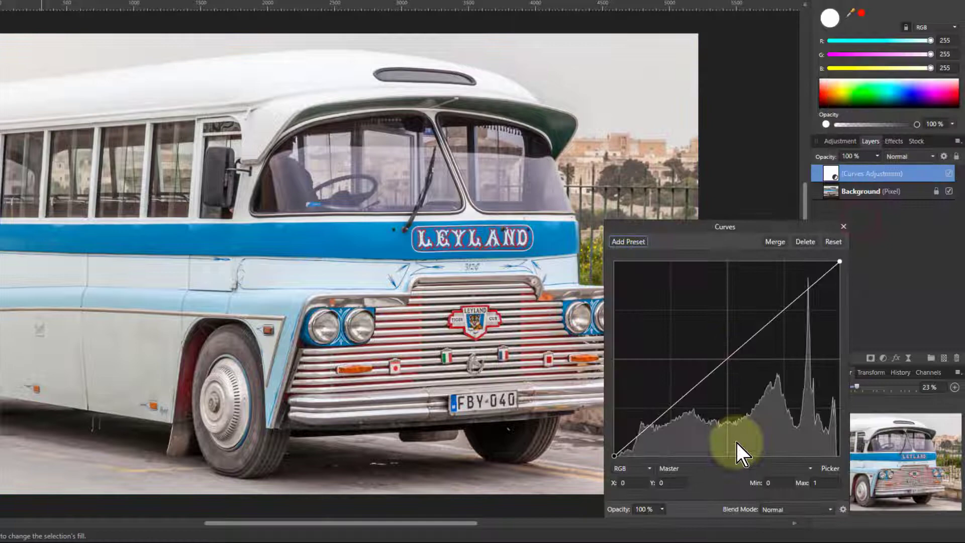
{"action": "left_click", "coordinate": [785, 510]}
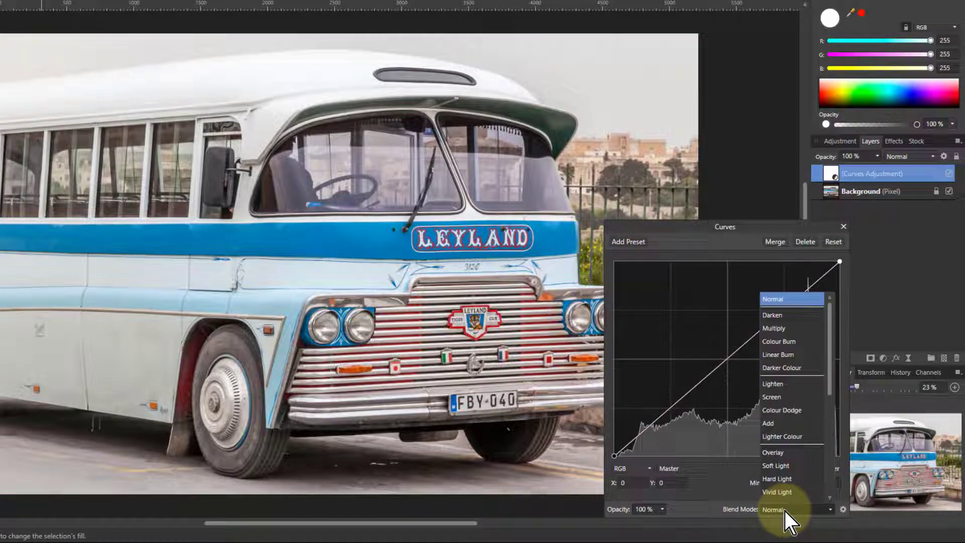
{"action": "scroll", "coordinate": [785, 477], "scroll_direction": "down", "scroll_amount": 1}
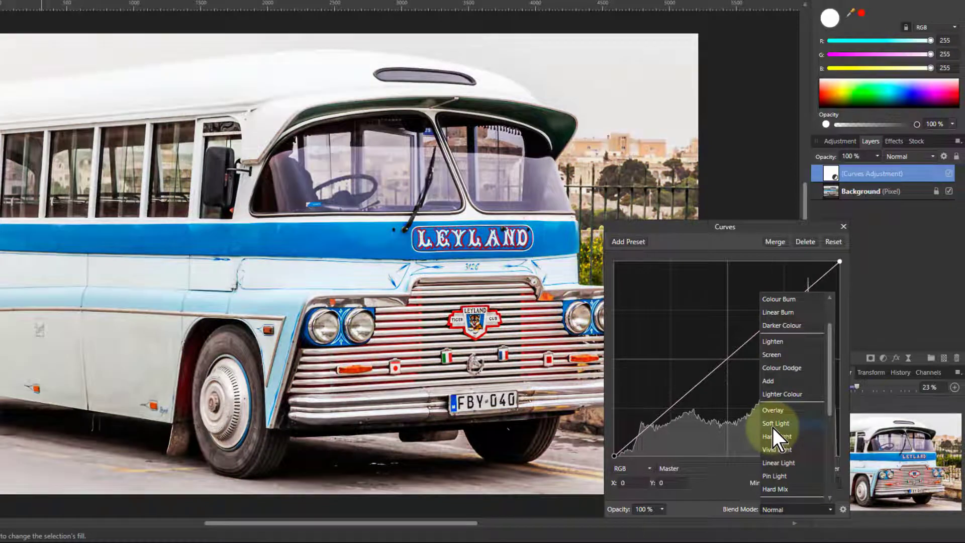
{"action": "left_click", "coordinate": [773, 426]}
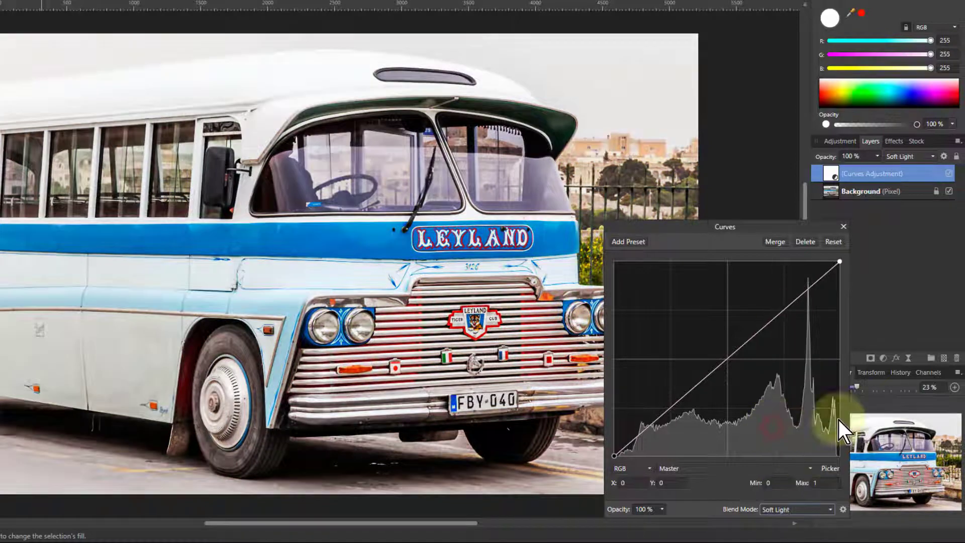
{"action": "left_click_drag", "start_coordinate": [737, 353], "coordinate": [766, 389]}
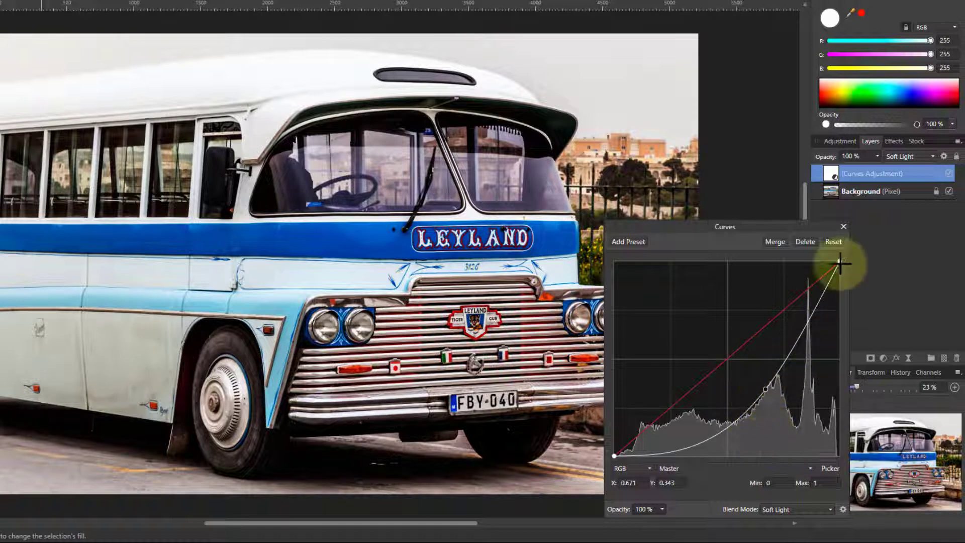
{"action": "double_click", "coordinate": [867, 175]}
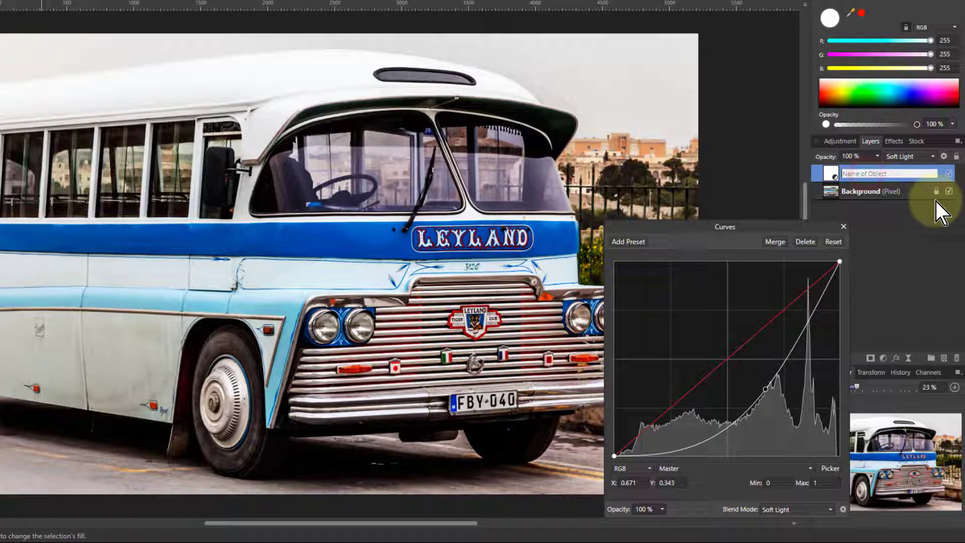
{"action": "type", "text": "Burn"}
{"action": "key", "text": "Return"}
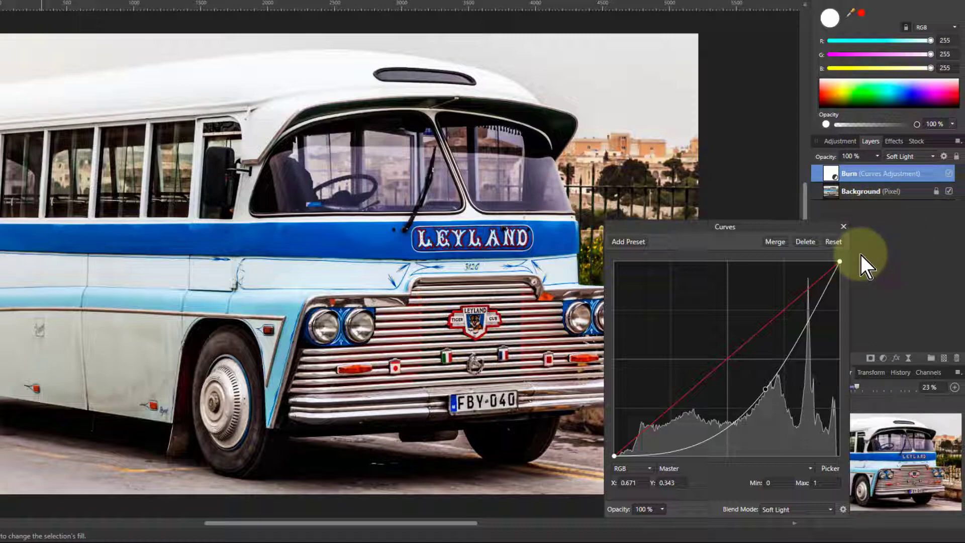
{"action": "key", "text": "ctrl+i"}
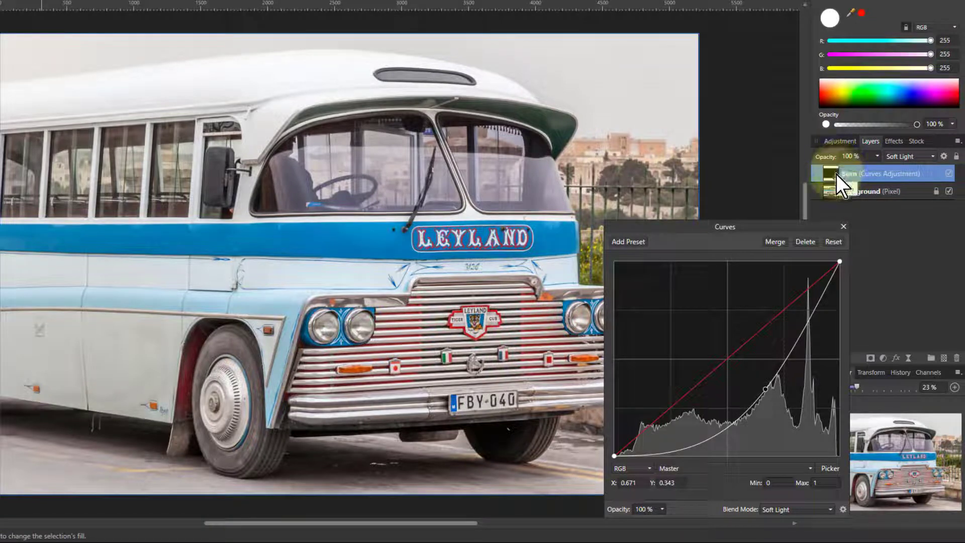
Duplicate Burn, bend the copy's curve upward to brighten, and rename it Dodge
{"action": "key", "text": "ctrl+j"}
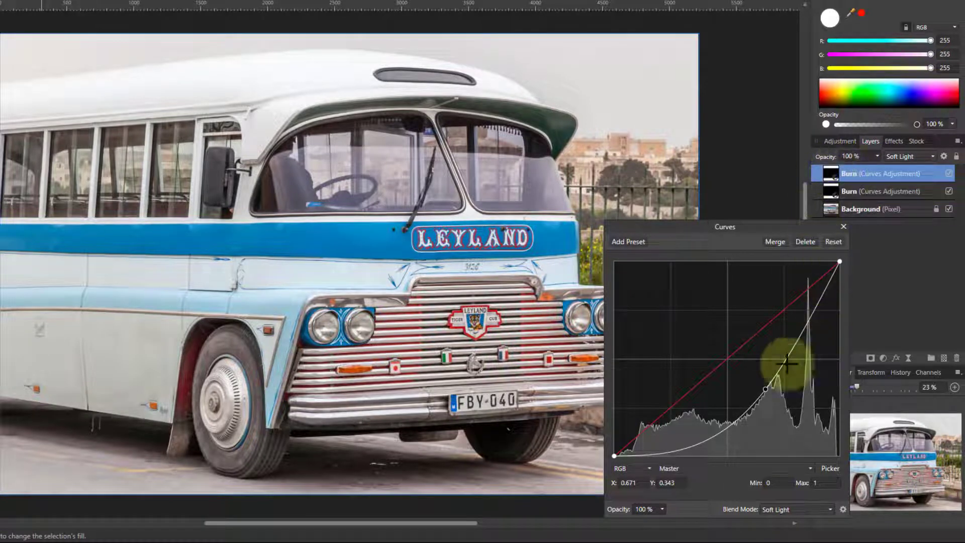
{"action": "left_click_drag", "start_coordinate": [766, 389], "coordinate": [703, 320]}
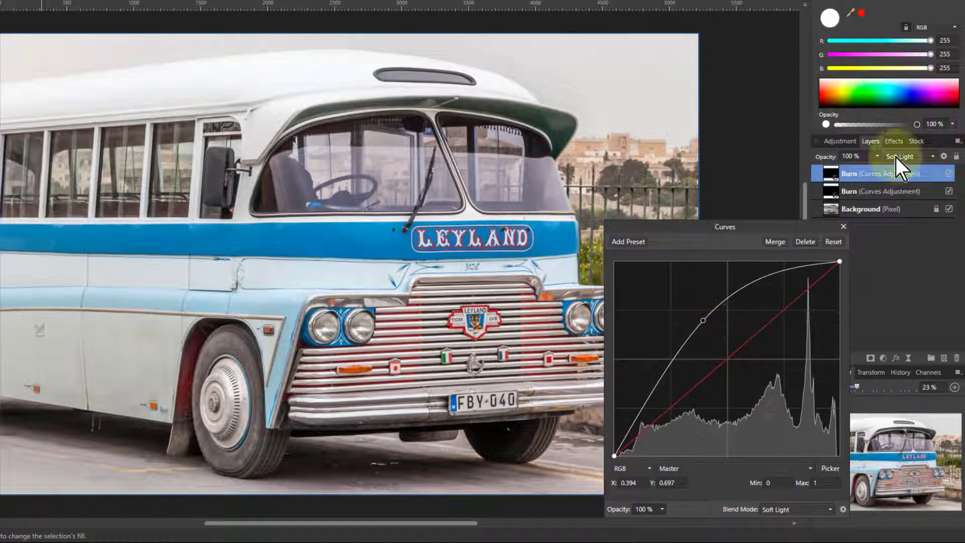
{"action": "double_click", "coordinate": [909, 177]}
{"action": "type", "text": "Dodge"}
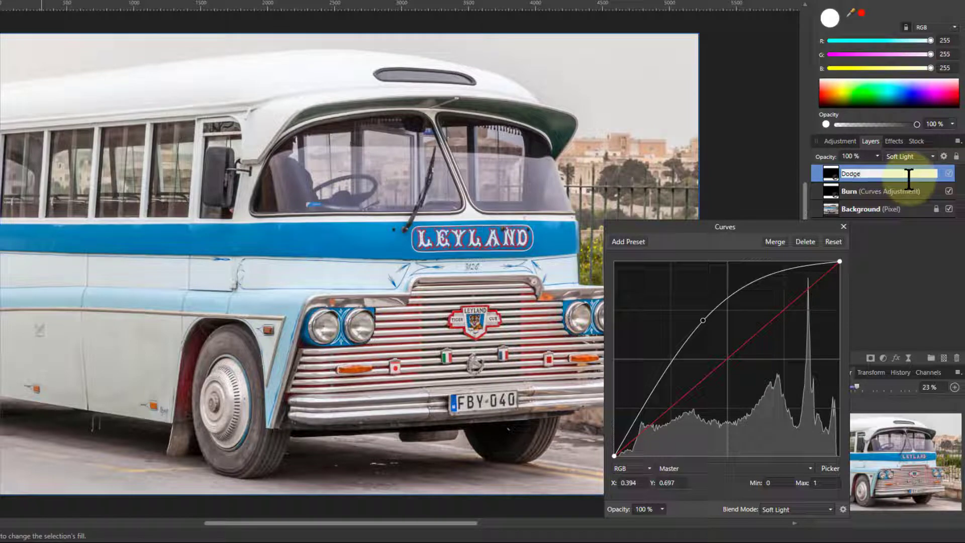
{"action": "key", "text": "Return"}
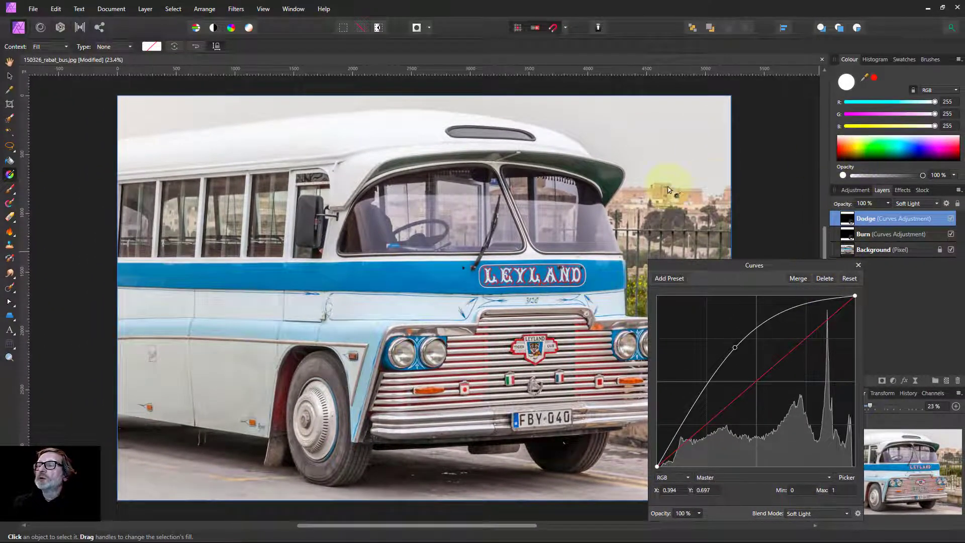
Brighten the bus's blue stripe on the Dodge layer with a smaller brush
{"action": "left_click", "coordinate": [10, 189]}
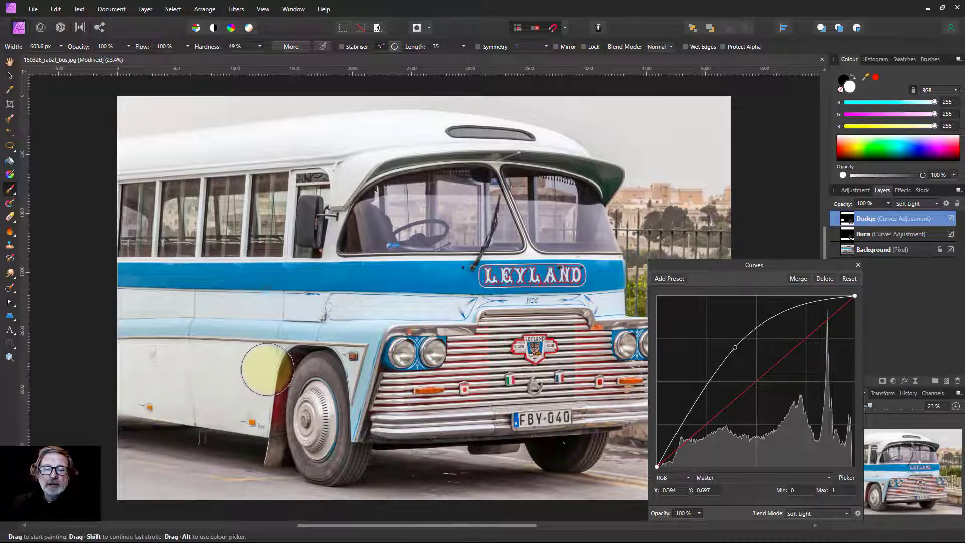
{"action": "key", "text": "bracketleft"}
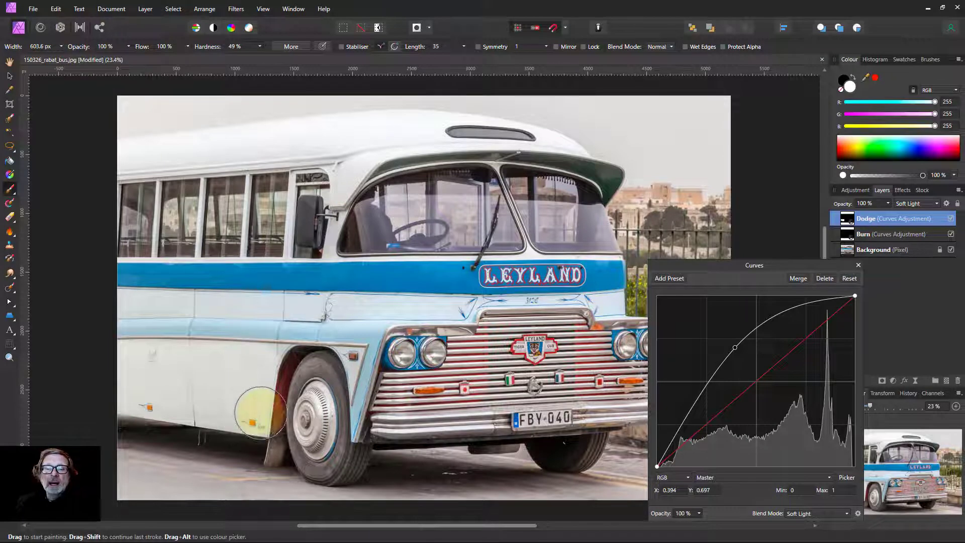
{"action": "key", "text": "bracketleft"}
{"action": "key", "text": "bracketleft"}
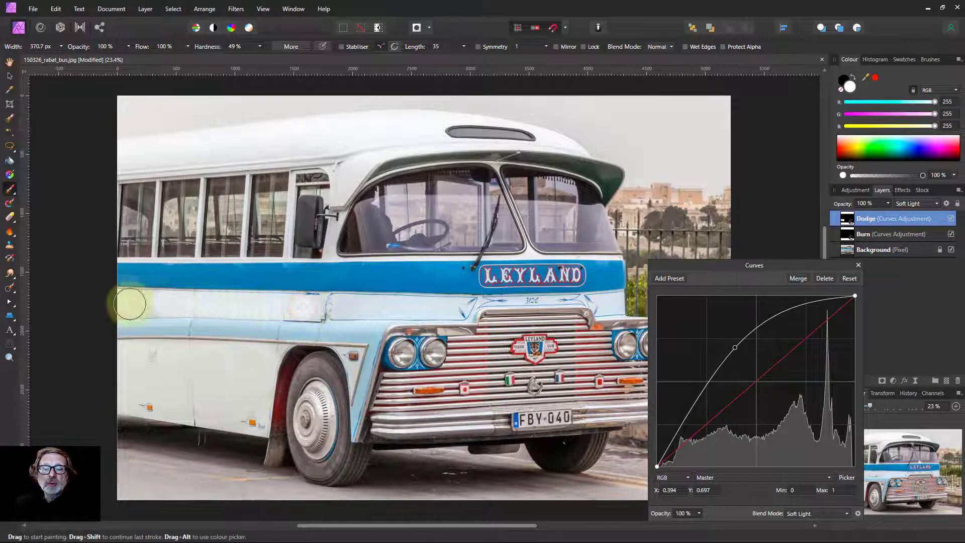
{"action": "left_click_drag", "start_coordinate": [308, 304], "coordinate": [477, 310]}
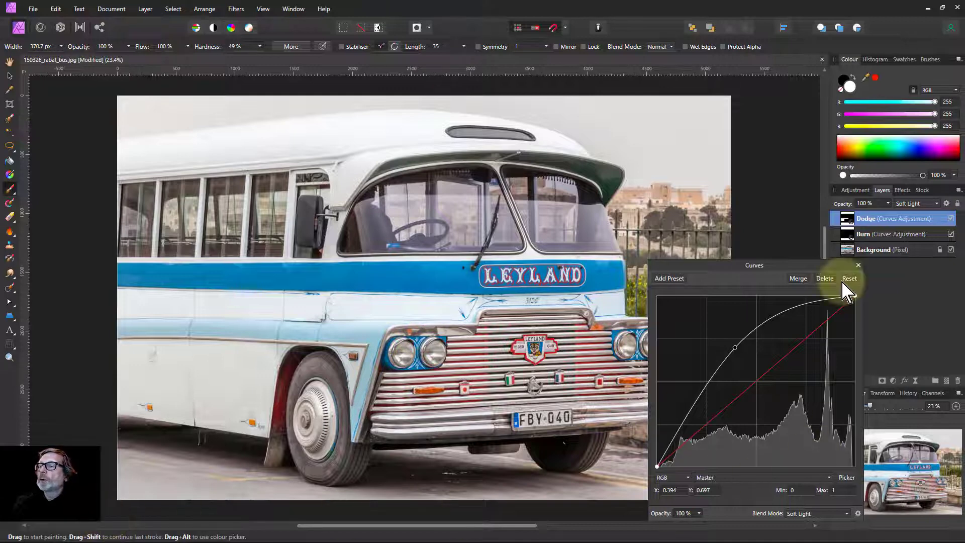
Darken the wheel arch and tyre on the Burn layer, keeping Soft Light, then select Dodge
{"action": "left_click", "coordinate": [853, 235]}
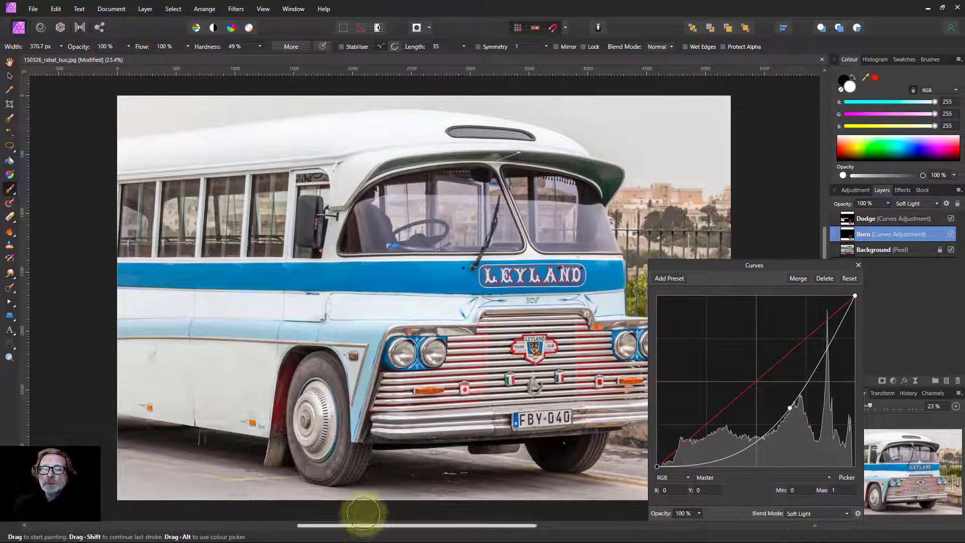
{"action": "mouse_move", "coordinate": [310, 368]}
{"action": "left_mouse_down"}
{"action": "mouse_move", "coordinate": [297, 440]}
{"action": "mouse_move", "coordinate": [316, 471]}
{"action": "mouse_move", "coordinate": [335, 472]}
{"action": "mouse_move", "coordinate": [349, 457]}
{"action": "mouse_move", "coordinate": [328, 386]}
{"action": "mouse_move", "coordinate": [340, 466]}
{"action": "mouse_move", "coordinate": [436, 497]}
{"action": "mouse_move", "coordinate": [448, 514]}
{"action": "mouse_move", "coordinate": [519, 508]}
{"action": "left_mouse_up"}
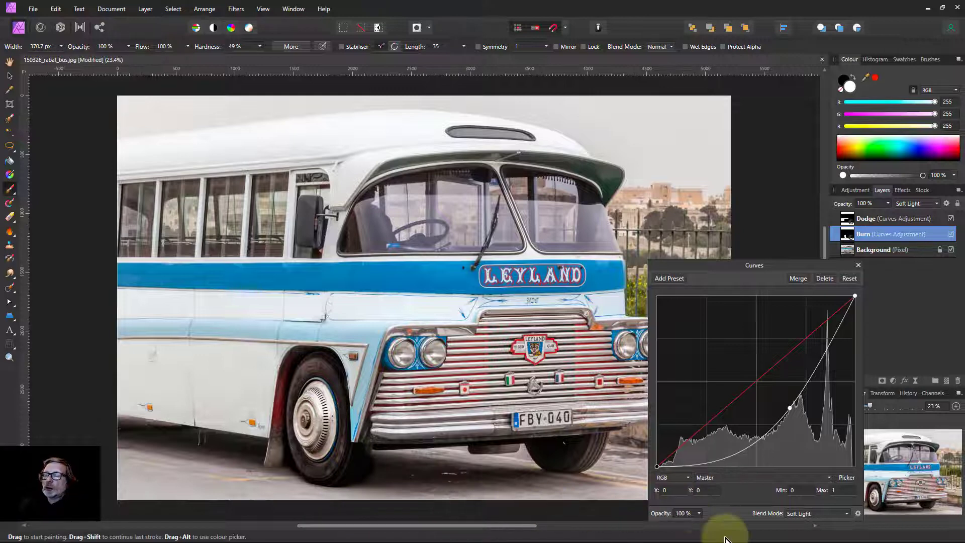
{"action": "left_click", "coordinate": [801, 517]}
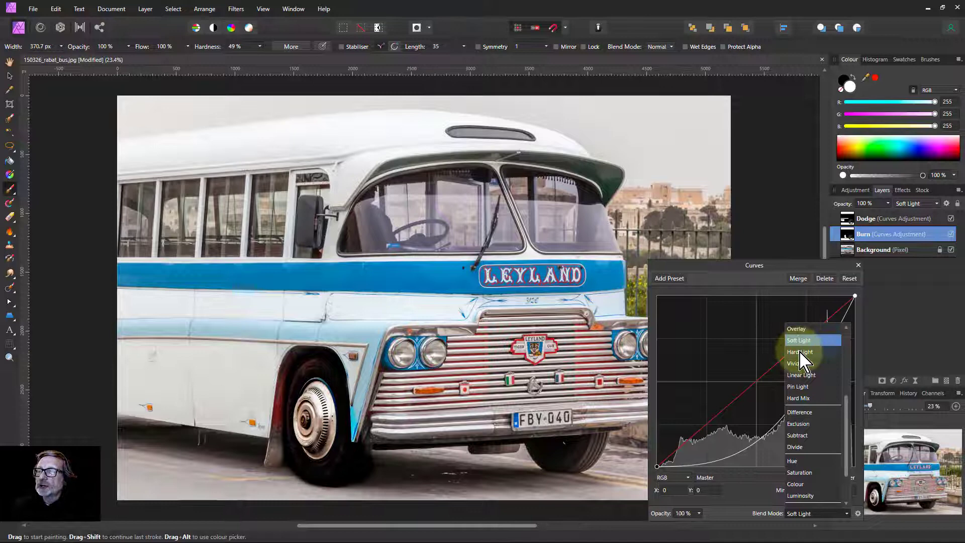
{"action": "left_click", "coordinate": [859, 266]}
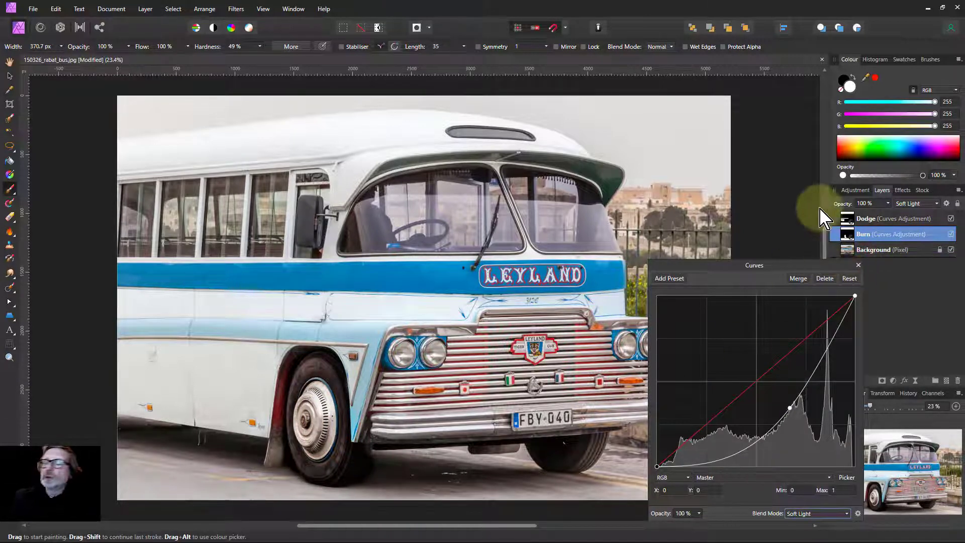
{"action": "left_click", "coordinate": [857, 219]}
Delete the Dodge and Burn layers and add a live Gaussian Blur at 32.8 px with Preserve Alpha
{"action": "key", "text": "Delete"}
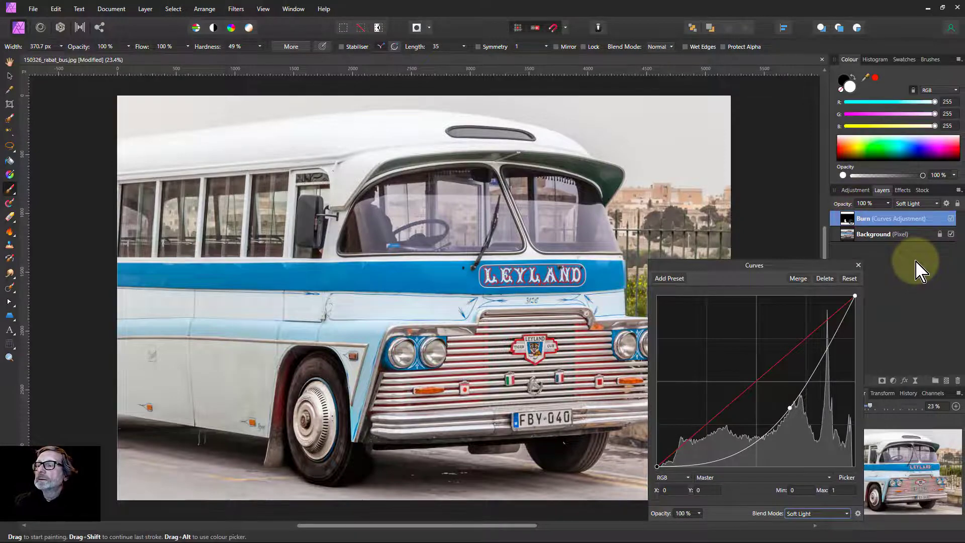
{"action": "key", "text": "Delete"}
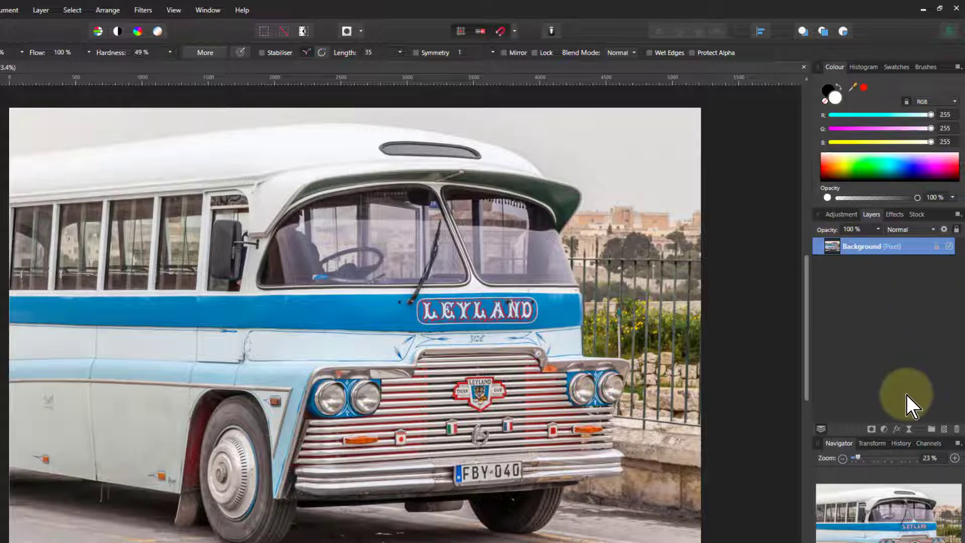
{"action": "left_click", "coordinate": [909, 429]}
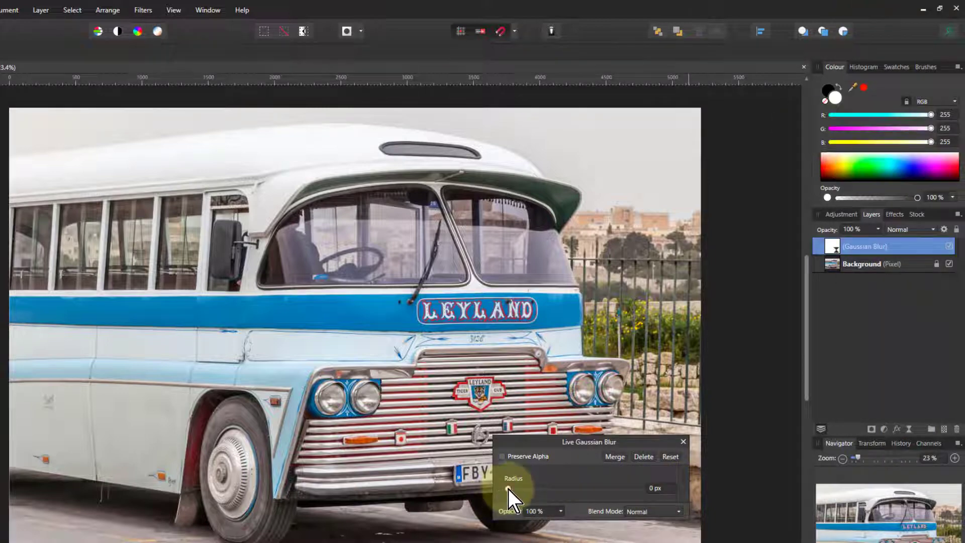
{"action": "left_click_drag", "start_coordinate": [508, 490], "coordinate": [597, 490]}
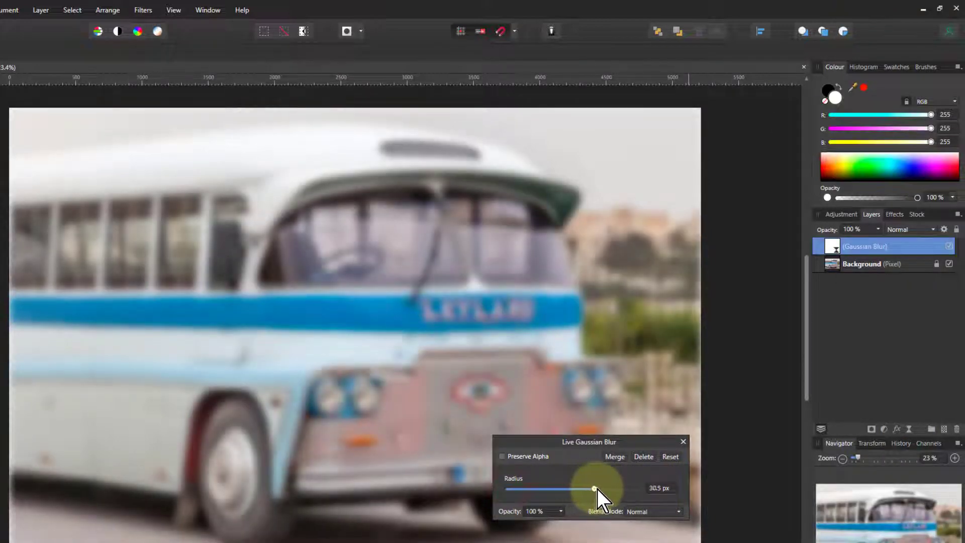
{"action": "left_click", "coordinate": [503, 456]}
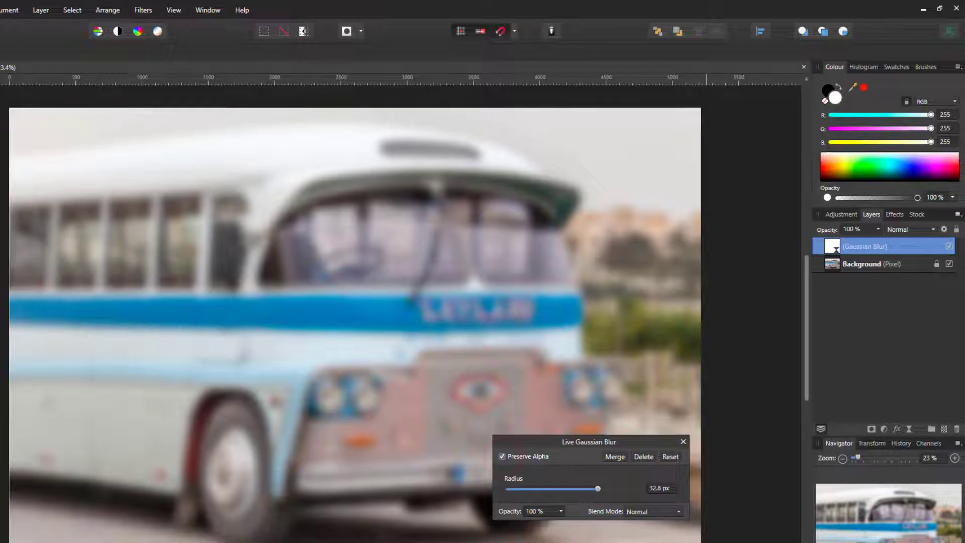
Try Soft Light on the blur layer, compare it on and off, then return it to Normal
{"action": "left_click", "coordinate": [642, 517]}
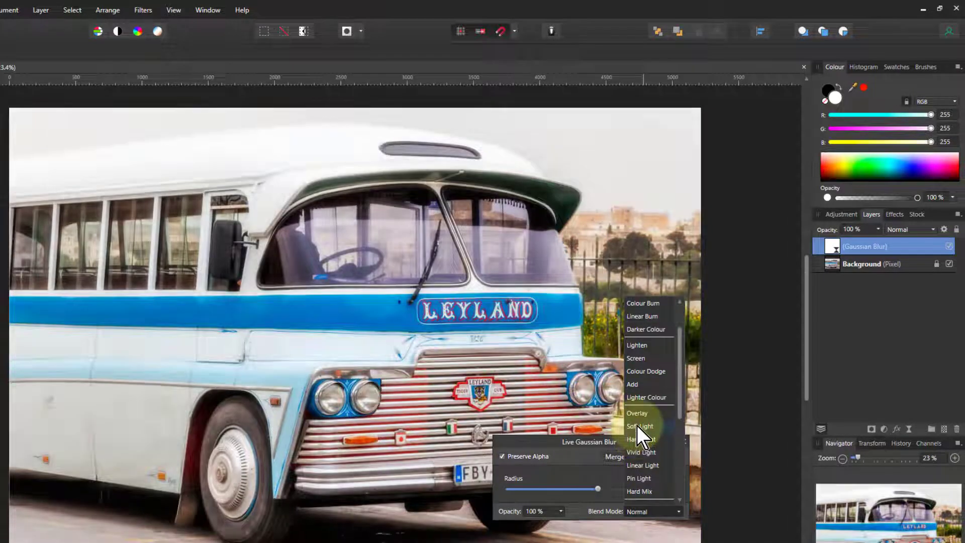
{"action": "left_click", "coordinate": [637, 426]}
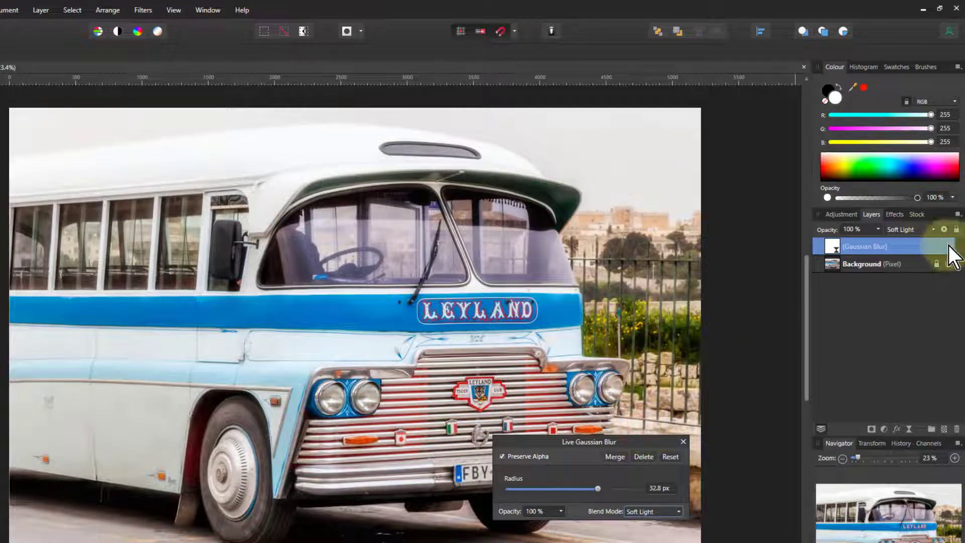
{"action": "left_click", "coordinate": [948, 245]}
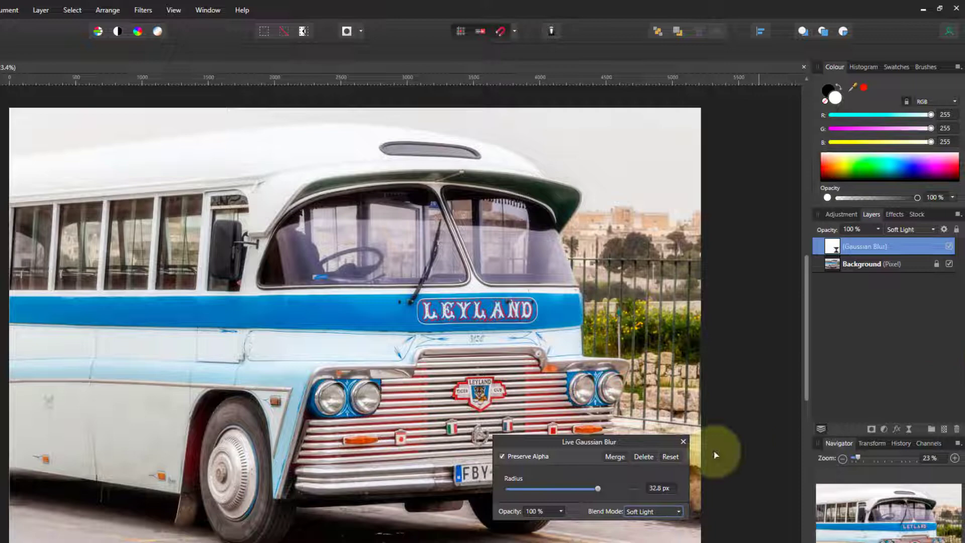
{"action": "left_click", "coordinate": [653, 511]}
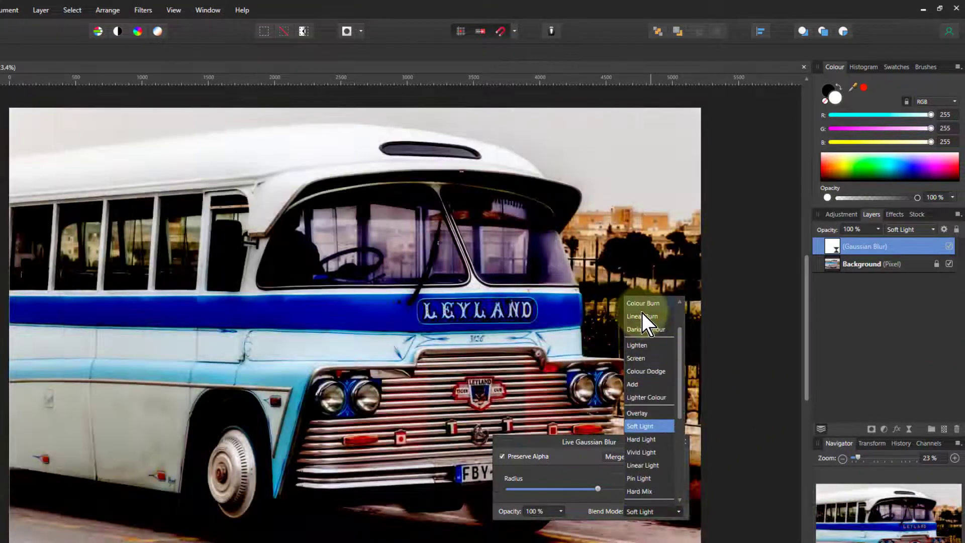
{"action": "scroll", "coordinate": [643, 314], "scroll_direction": "up", "scroll_amount": 3}
{"action": "left_click", "coordinate": [643, 315]}
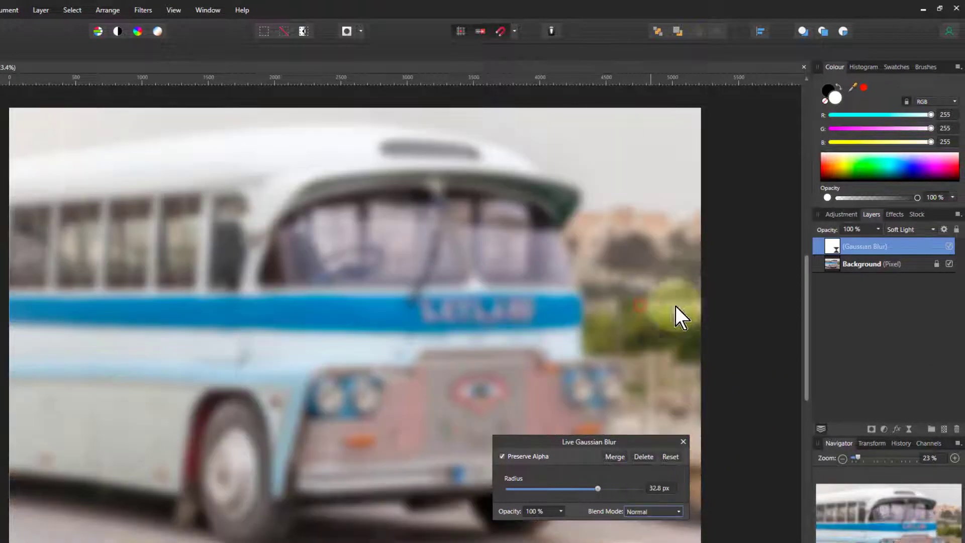
Add a 34.7 px live Maximum Blur beneath the hidden Gaussian Blur, then show Gaussian Blur again
{"action": "left_click", "coordinate": [831, 265]}
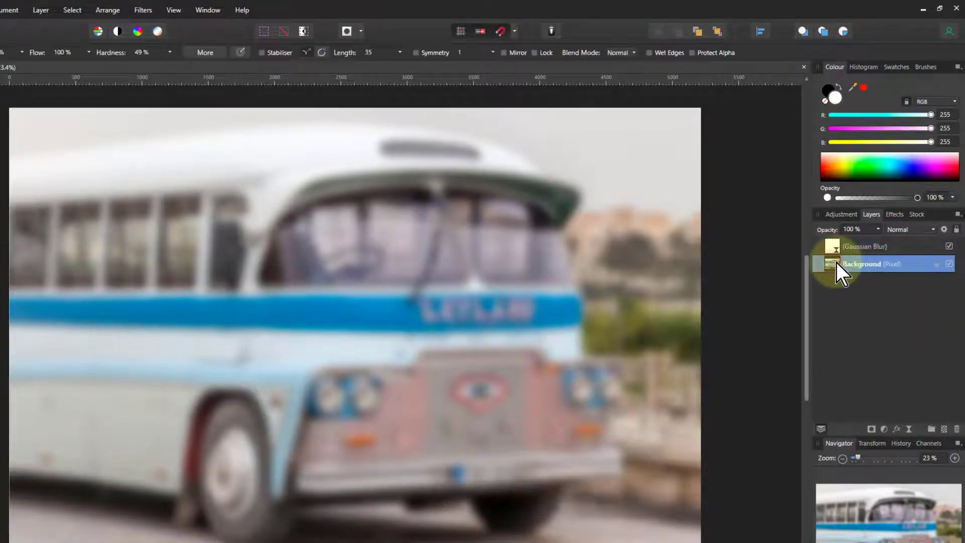
{"action": "left_click", "coordinate": [950, 246]}
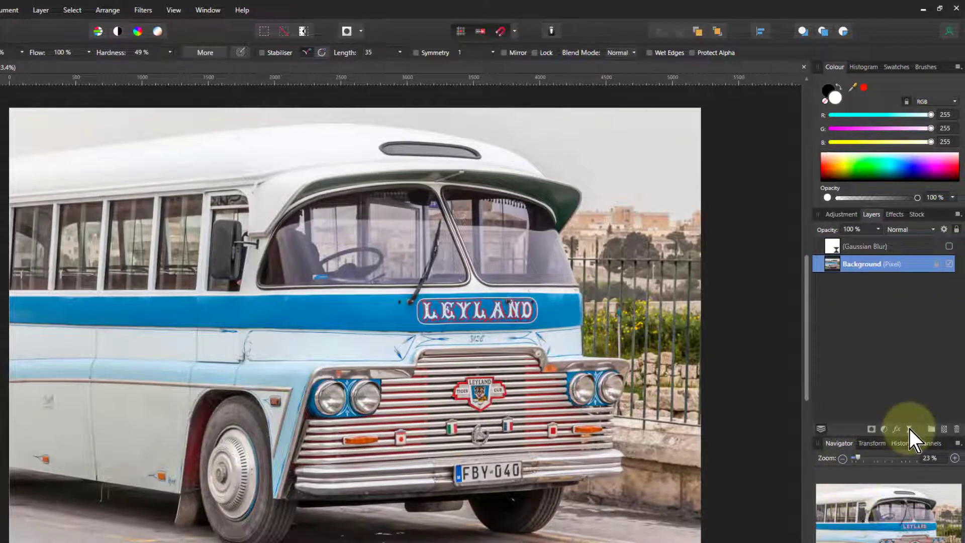
{"action": "left_click", "coordinate": [909, 429]}
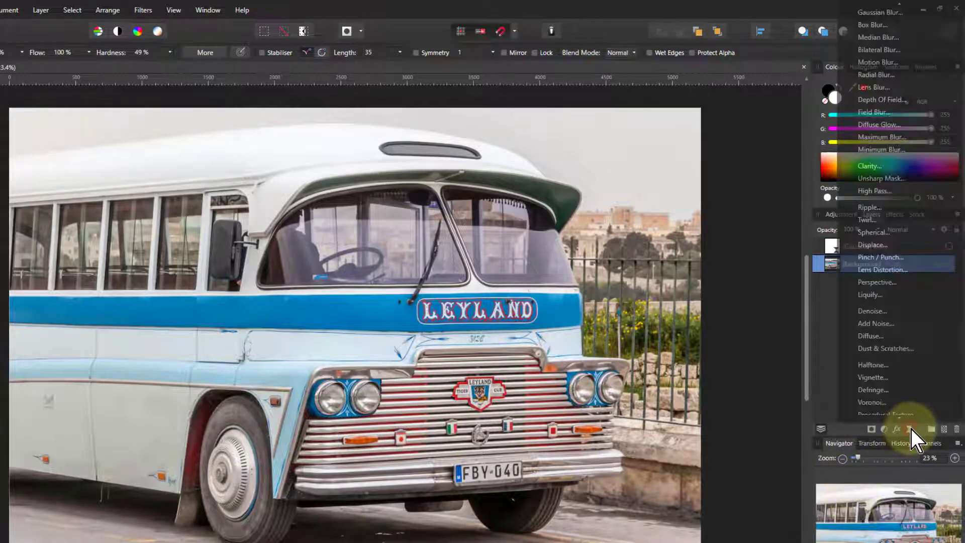
{"action": "left_click", "coordinate": [875, 133]}
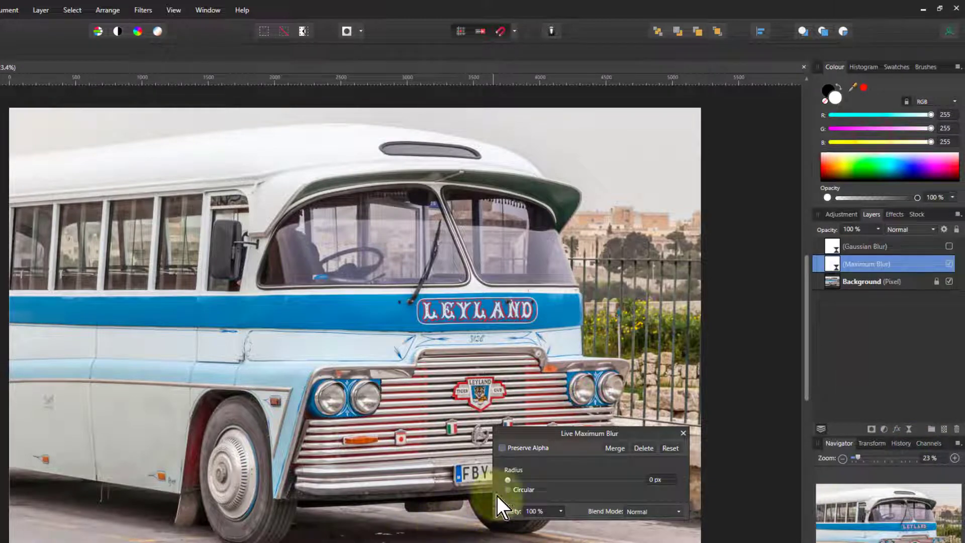
{"action": "left_click_drag", "start_coordinate": [507, 479], "coordinate": [602, 481]}
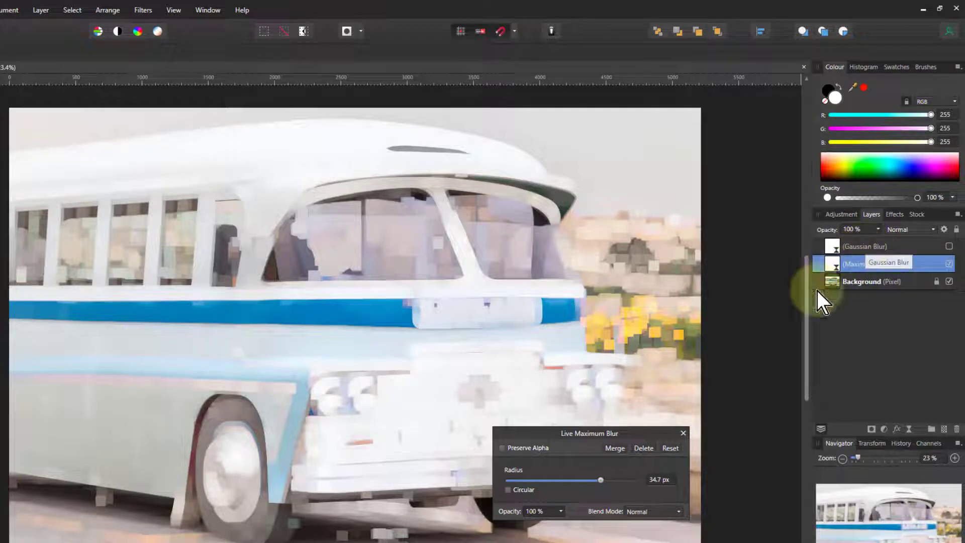
{"action": "left_click", "coordinate": [950, 246]}
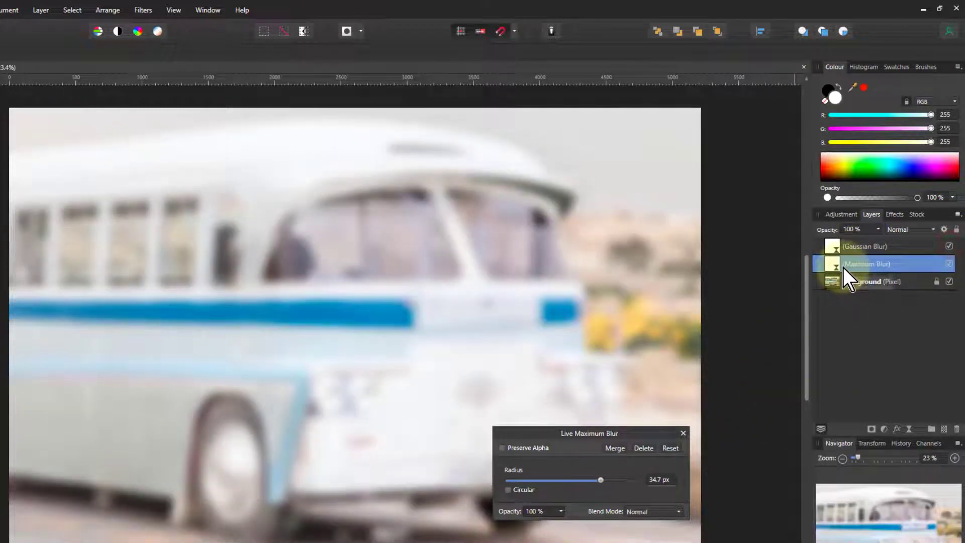
{"action": "left_click", "coordinate": [398, 267]}
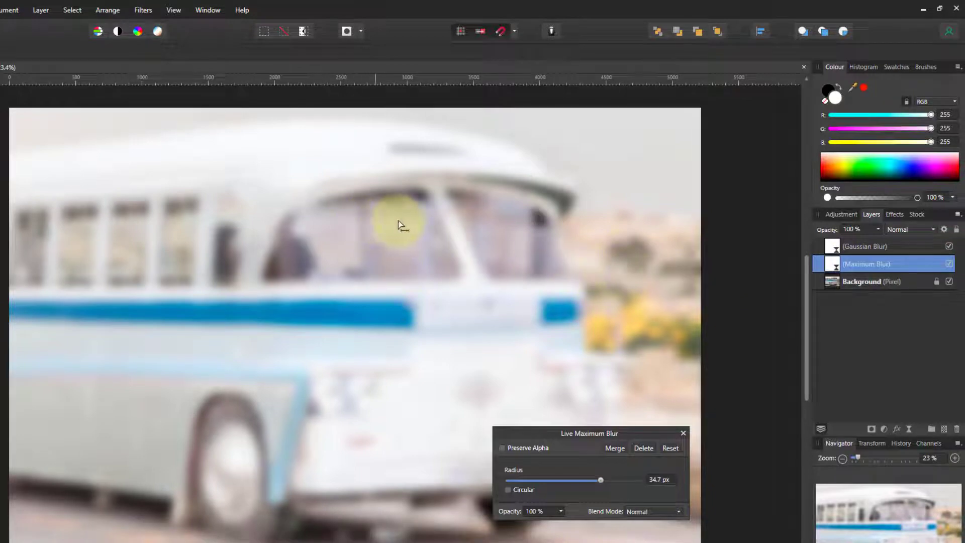
{"action": "left_click", "coordinate": [834, 246]}
Group the Gaussian and Maximum Blur layers, set the group to Soft Light, then delete it
{"action": "left_click", "coordinate": [865, 264], "text": "shift"}
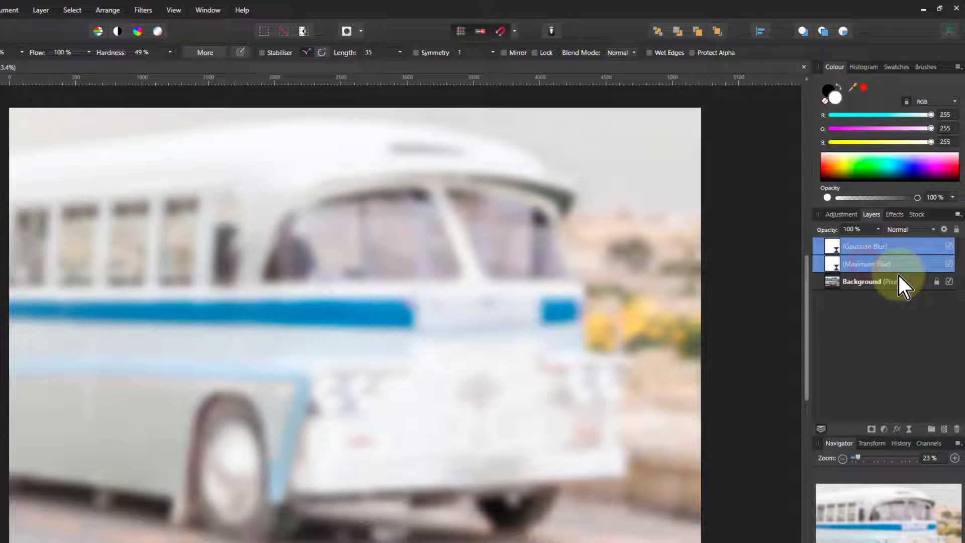
{"action": "key", "text": "ctrl+g"}
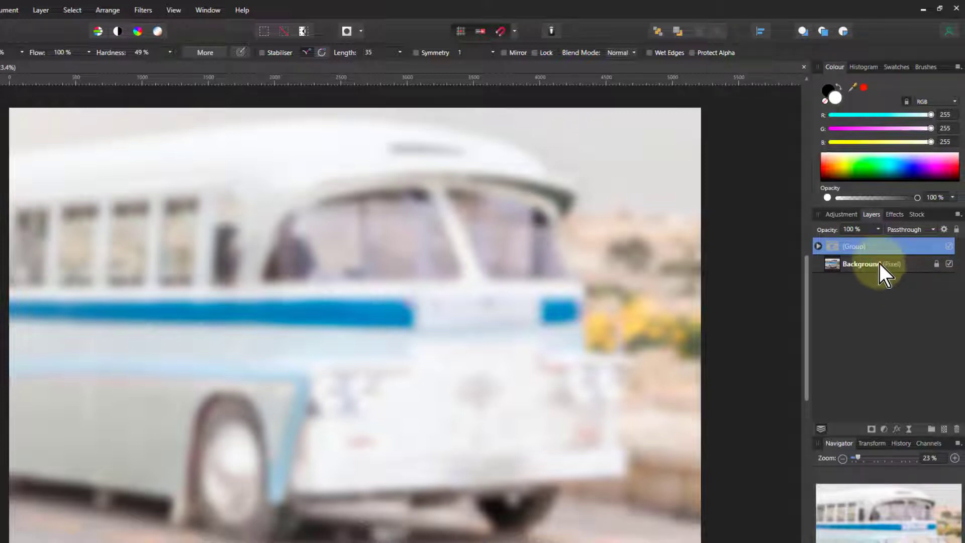
{"action": "left_click", "coordinate": [906, 229]}
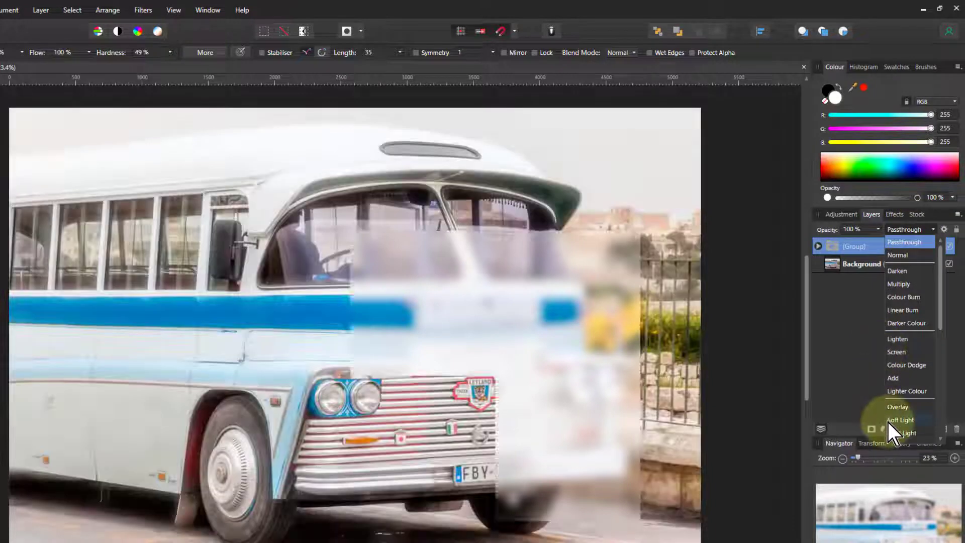
{"action": "left_click", "coordinate": [888, 422]}
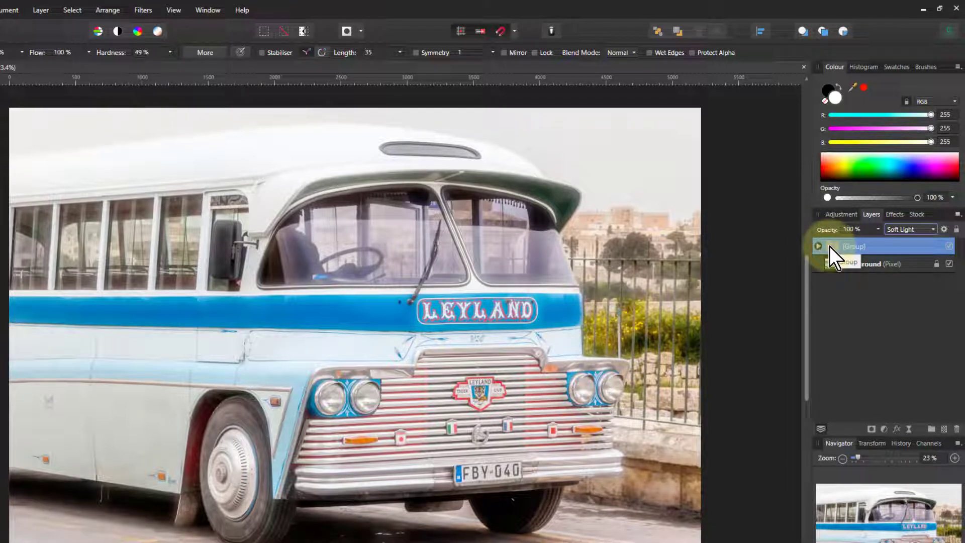
{"action": "key", "text": "Delete"}
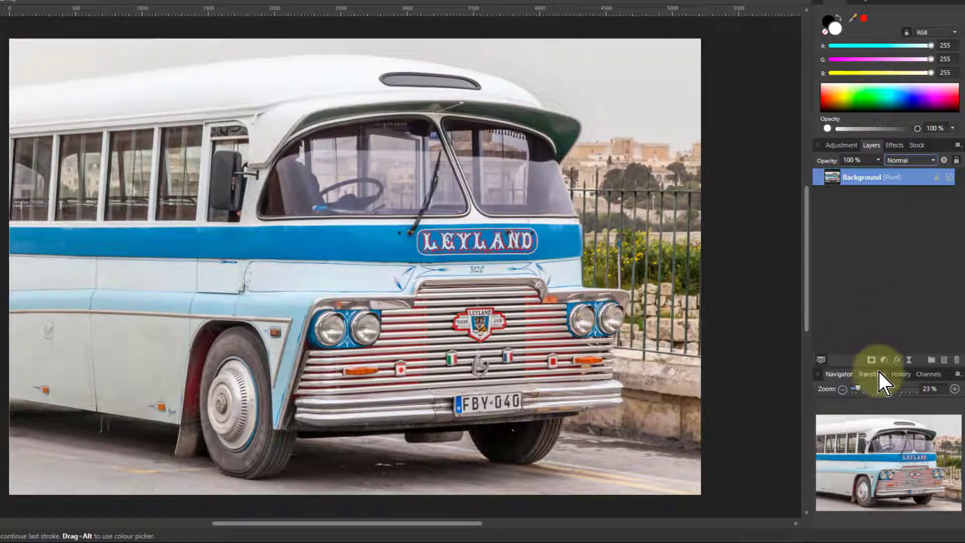
Add a Black & White adjustment blended in Soft Light, with Cyan -139% and Red 174%
{"action": "left_click", "coordinate": [883, 362]}
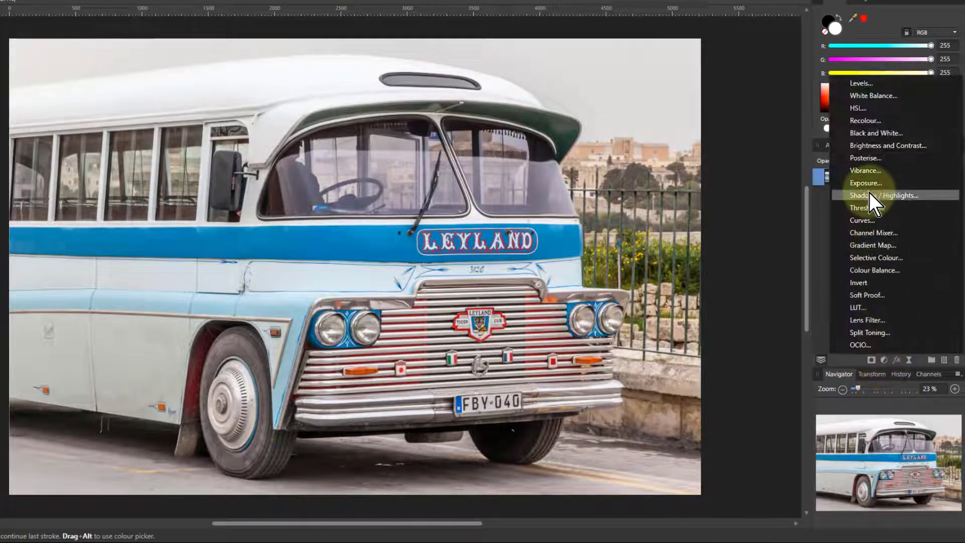
{"action": "left_click", "coordinate": [870, 134]}
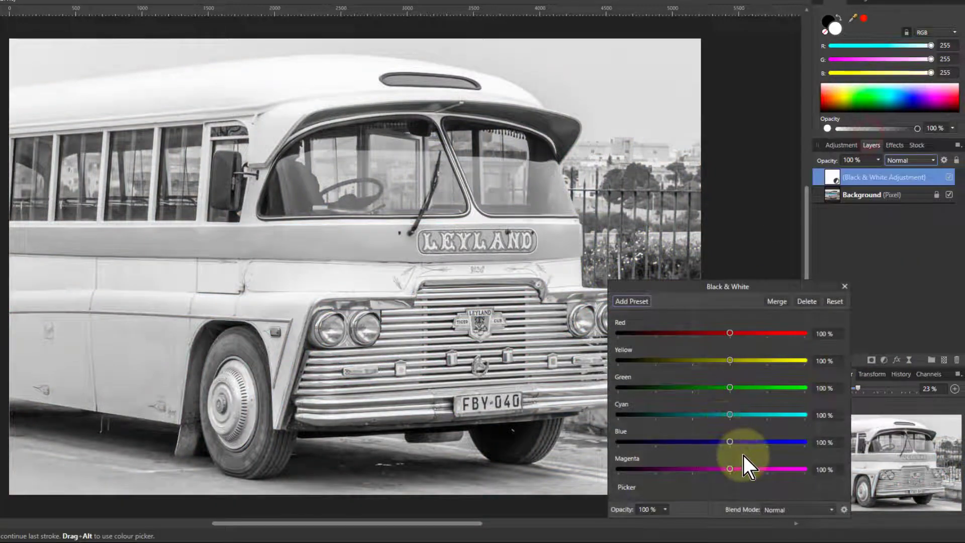
{"action": "left_click", "coordinate": [783, 512]}
{"action": "scroll", "coordinate": [776, 465], "scroll_direction": "down", "scroll_amount": 1}
{"action": "left_click", "coordinate": [776, 428]}
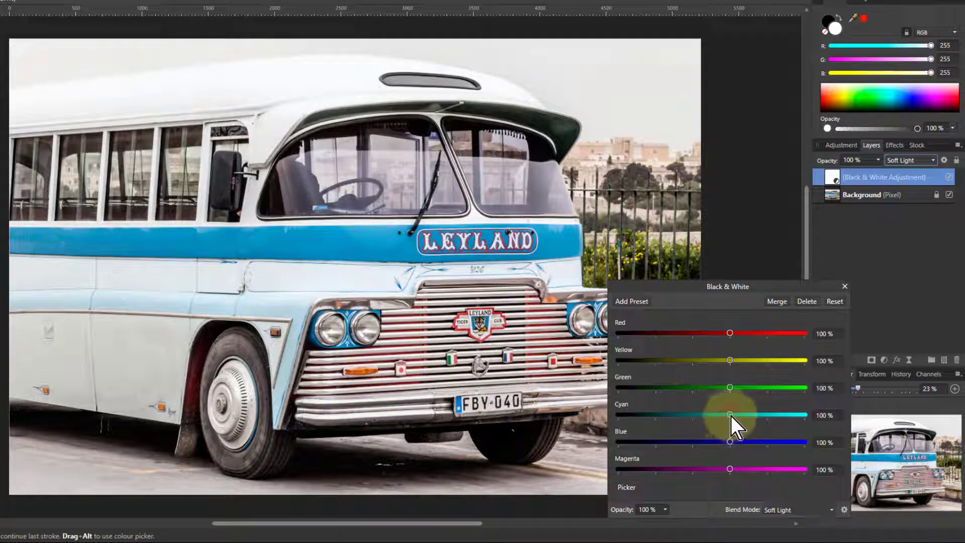
{"action": "left_click_drag", "start_coordinate": [731, 416], "coordinate": [639, 427]}
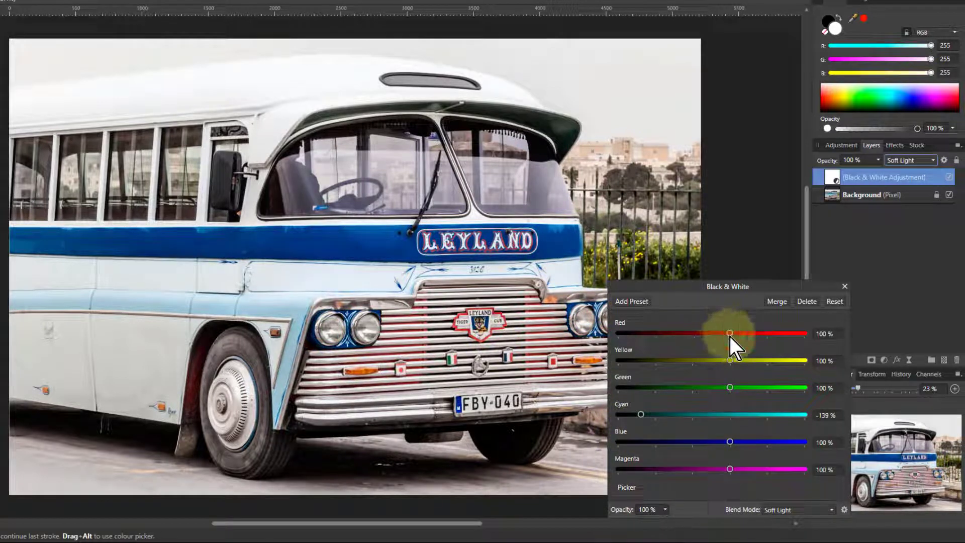
{"action": "left_click_drag", "start_coordinate": [732, 333], "coordinate": [759, 334]}
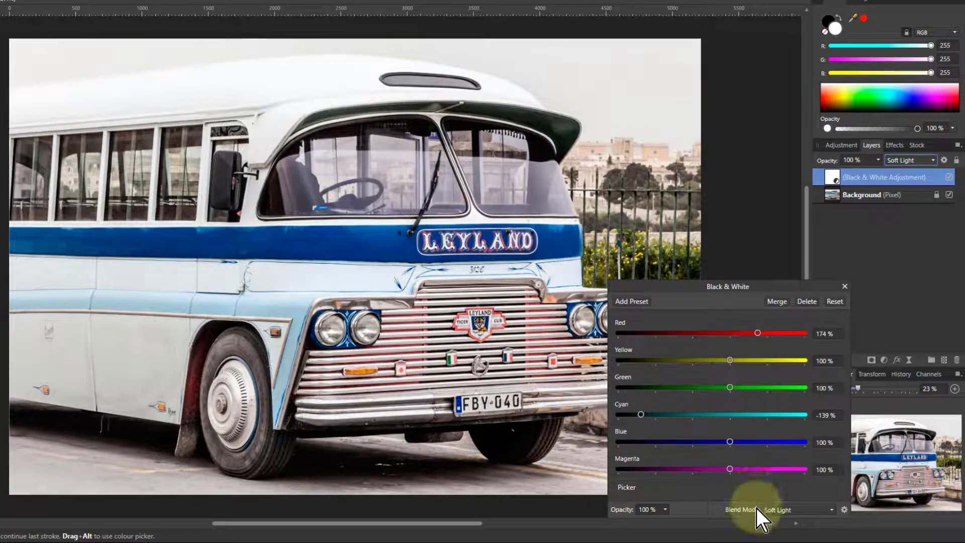
Preview other blend modes, keep Soft Light, then delete the Black & White adjustment layer
{"action": "left_click", "coordinate": [785, 512]}
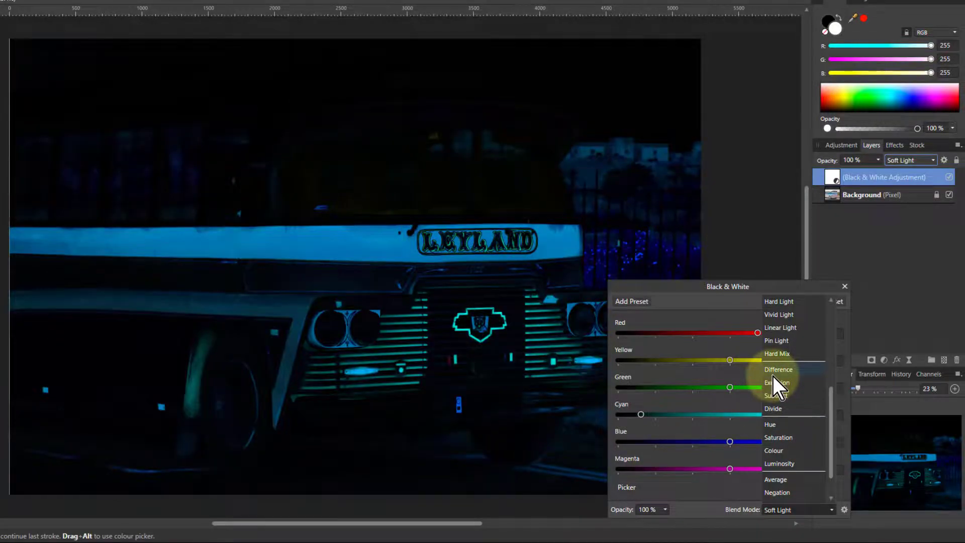
{"action": "scroll", "coordinate": [774, 351], "scroll_direction": "up", "scroll_amount": 3}
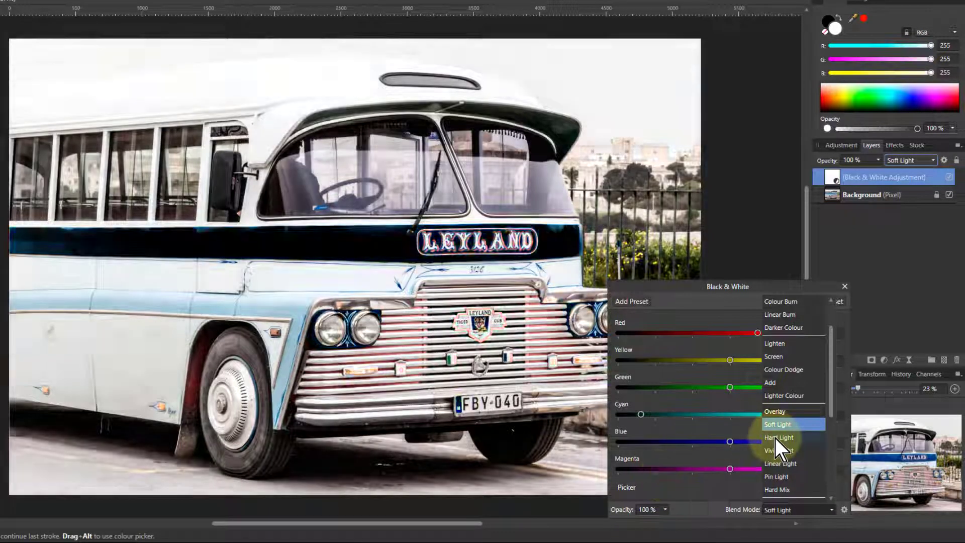
{"action": "left_click", "coordinate": [779, 425]}
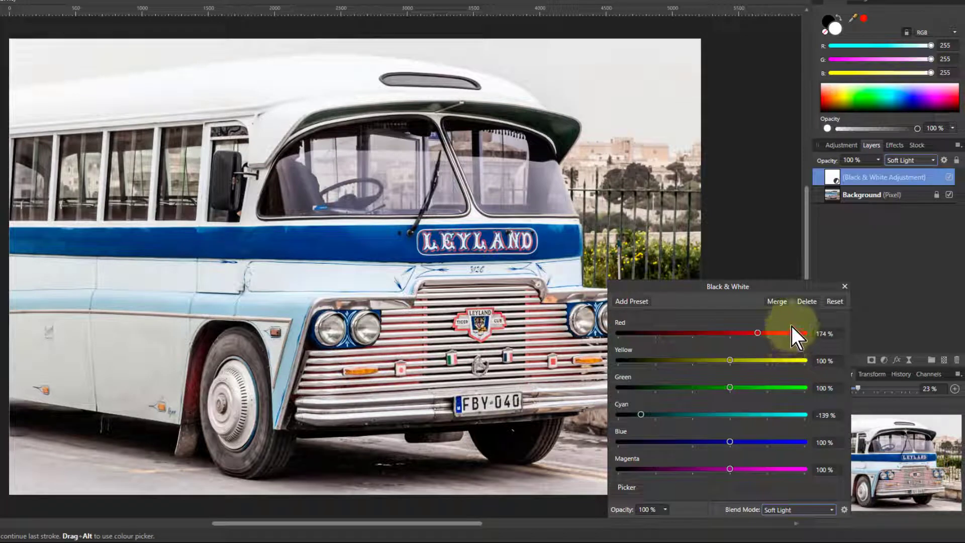
{"action": "left_click", "coordinate": [807, 301]}
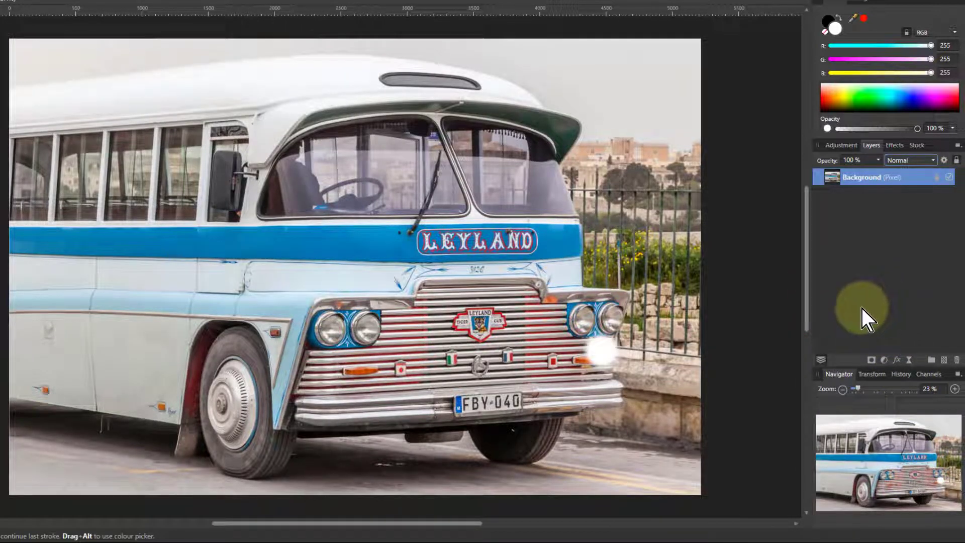
Add a Gradient Map adjustment layer and remove its green middle stop
{"action": "left_click", "coordinate": [885, 361]}
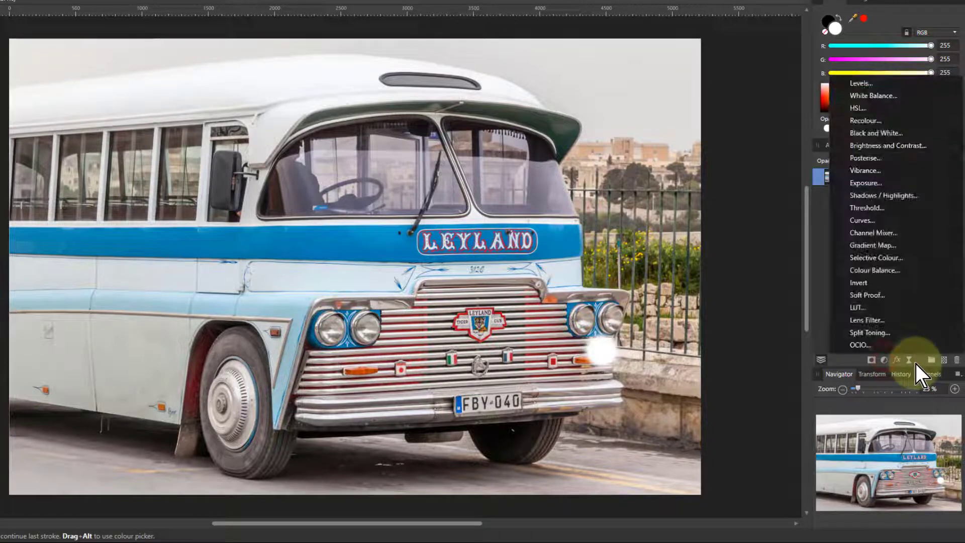
{"action": "left_click", "coordinate": [871, 247]}
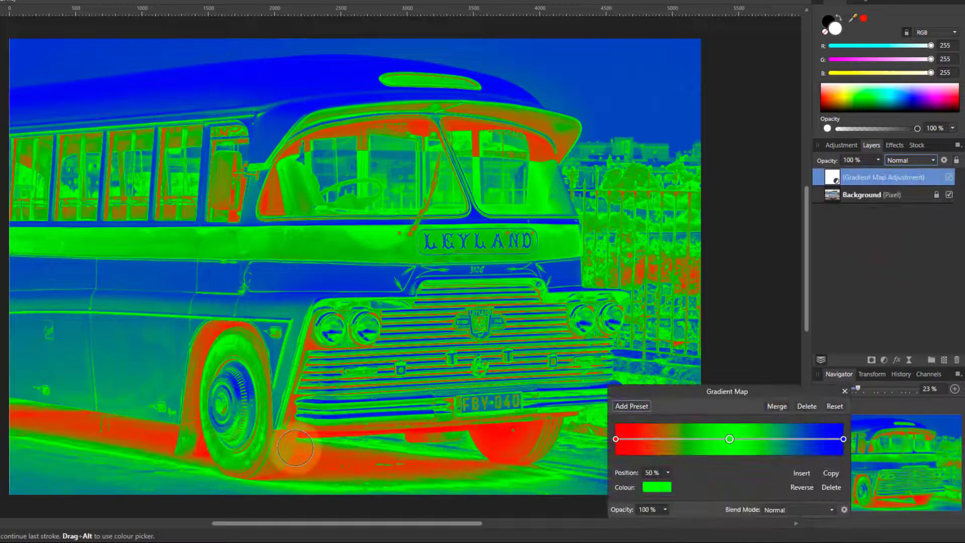
{"action": "left_click_drag", "start_coordinate": [686, 394], "coordinate": [593, 357]}
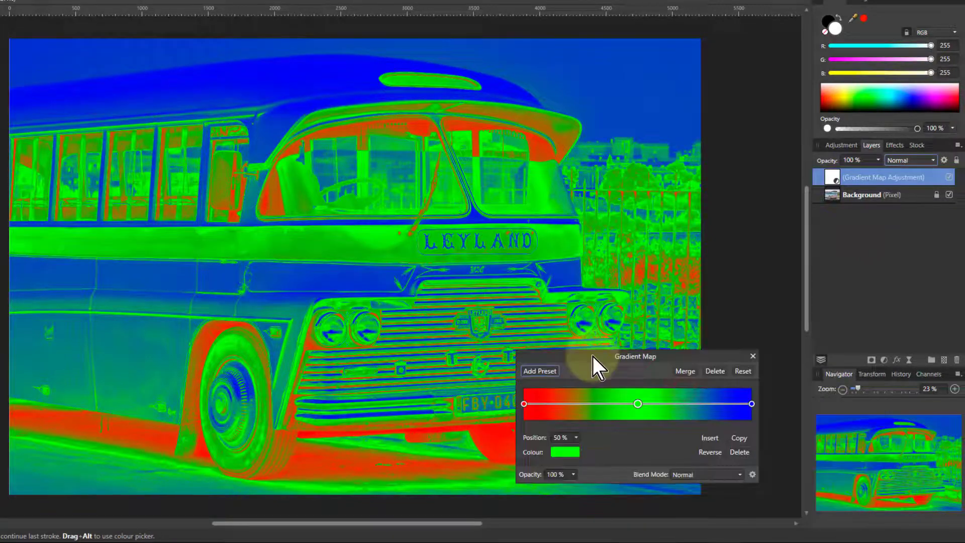
{"action": "left_click_drag", "start_coordinate": [637, 406], "coordinate": [638, 466]}
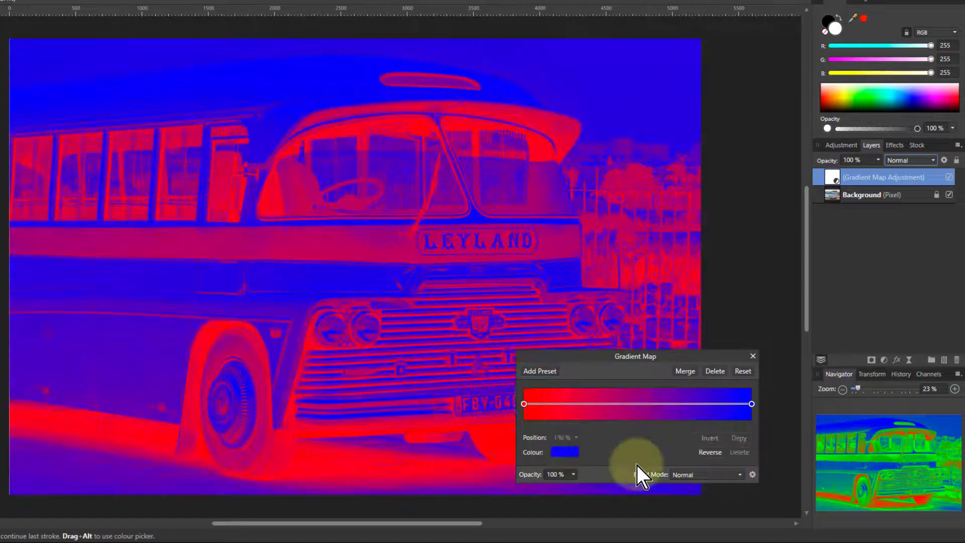
Change the gradient's left end stop to a deep navy blue
{"action": "left_click", "coordinate": [524, 405]}
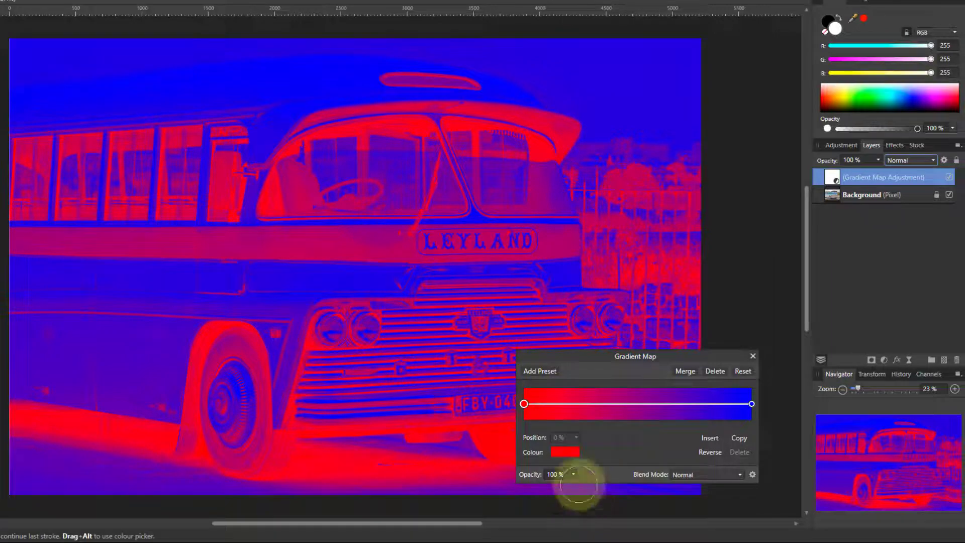
{"action": "left_click", "coordinate": [564, 452]}
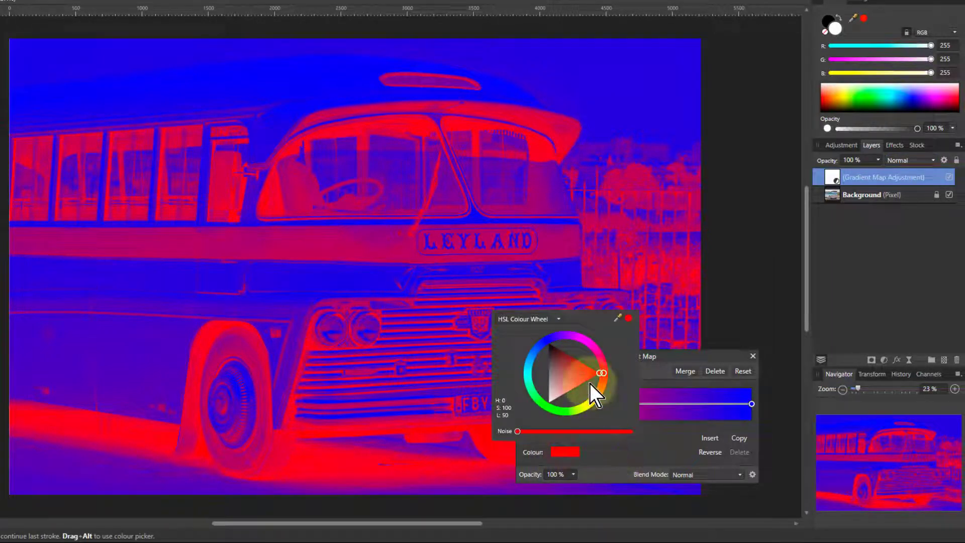
{"action": "left_click", "coordinate": [548, 343]}
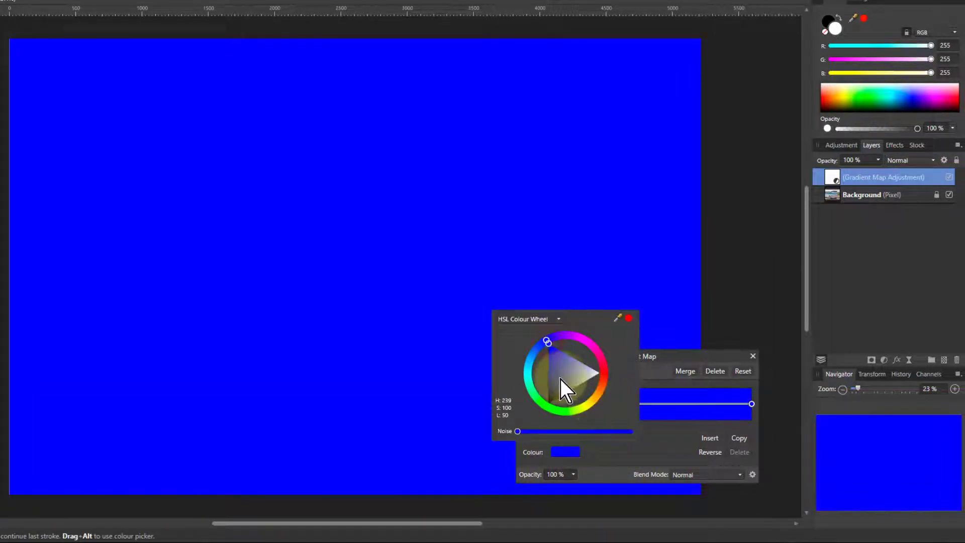
{"action": "left_click_drag", "start_coordinate": [560, 379], "coordinate": [548, 387]}
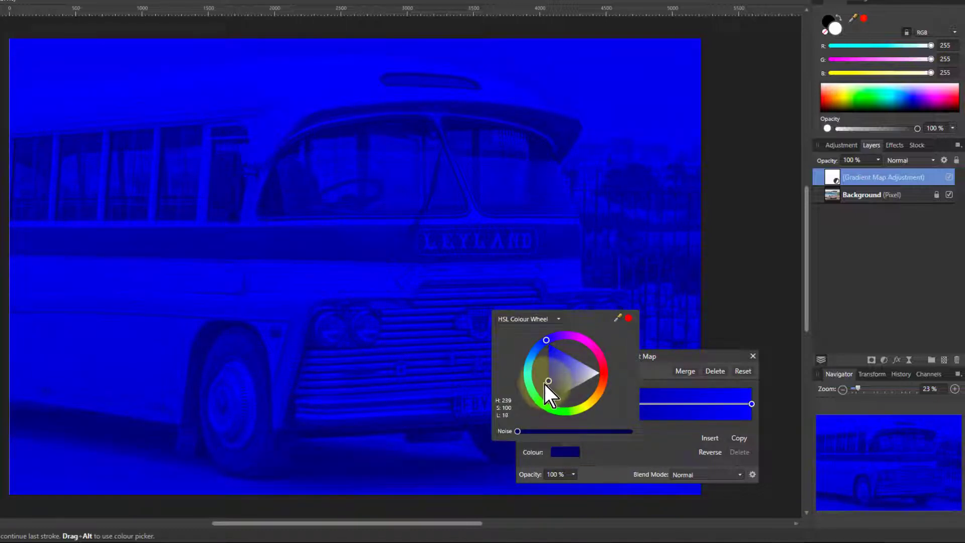
{"action": "left_click_drag", "start_coordinate": [546, 385], "coordinate": [546, 386]}
{"action": "left_click", "coordinate": [662, 448]}
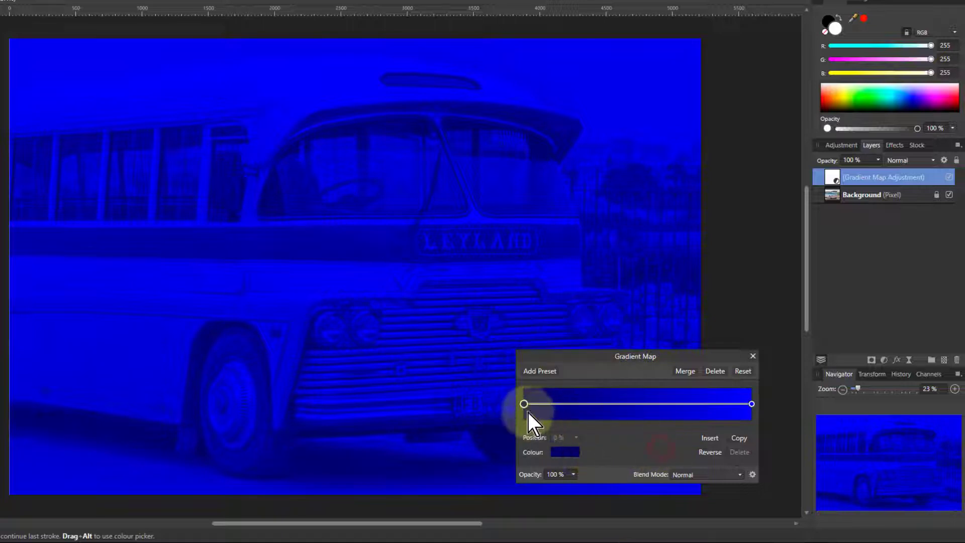
Change the gradient's right end stop to a pale yellow
{"action": "left_click", "coordinate": [752, 403]}
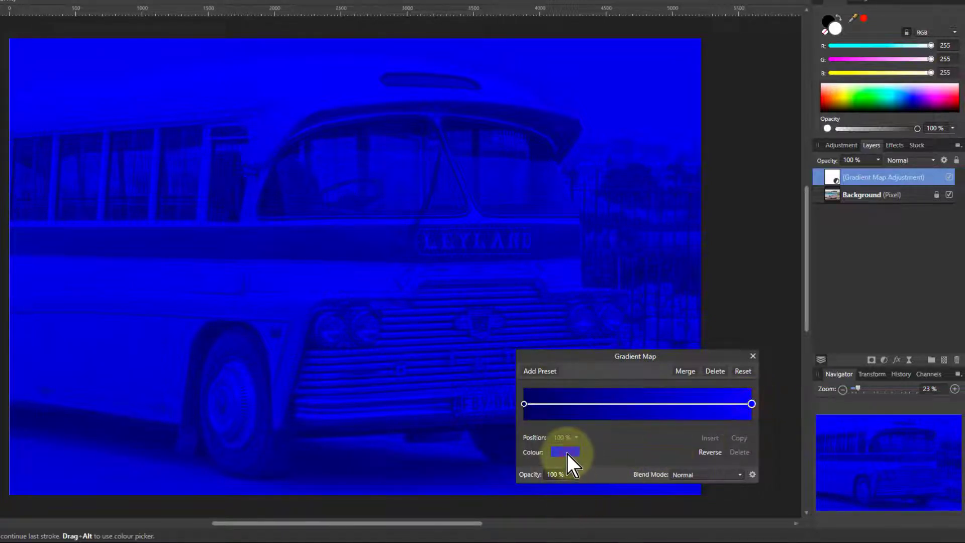
{"action": "left_click", "coordinate": [565, 451]}
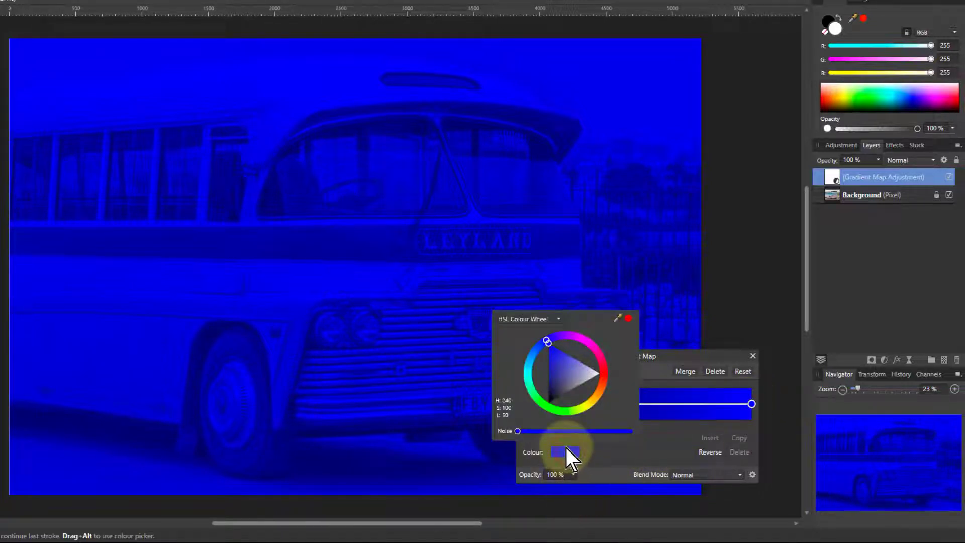
{"action": "left_click", "coordinate": [586, 405]}
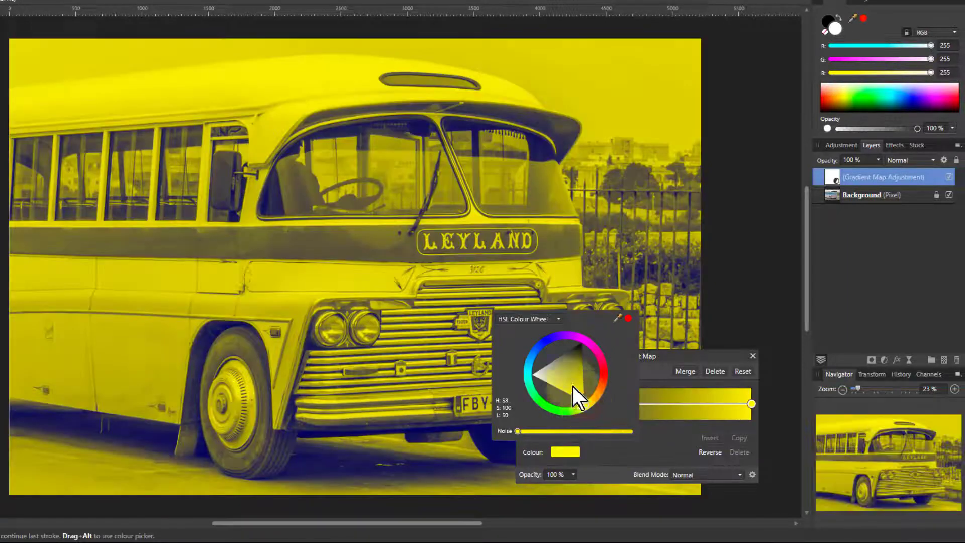
{"action": "left_click_drag", "start_coordinate": [573, 387], "coordinate": [546, 391]}
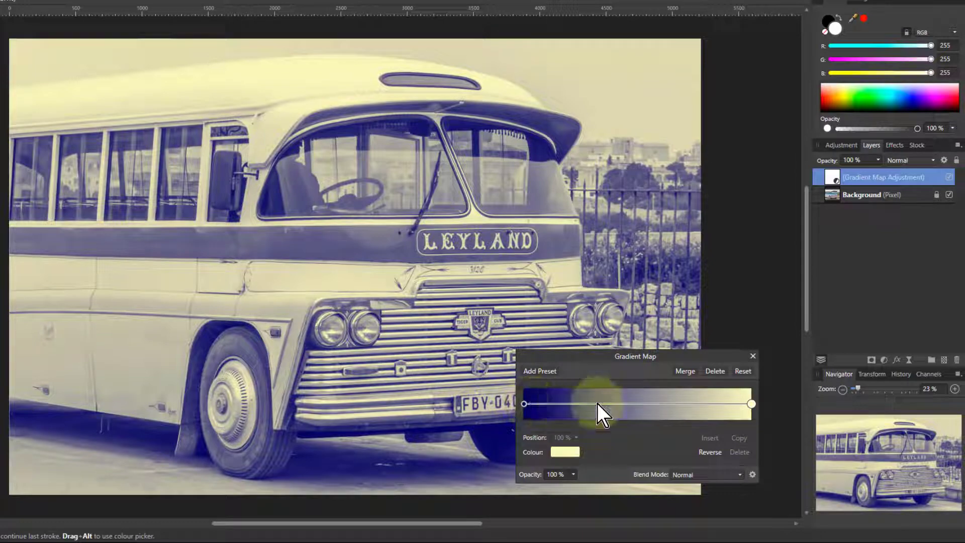
Switch the Gradient Map to Soft Light blend mode and lighten its dark blue left stop
{"action": "left_click", "coordinate": [688, 477]}
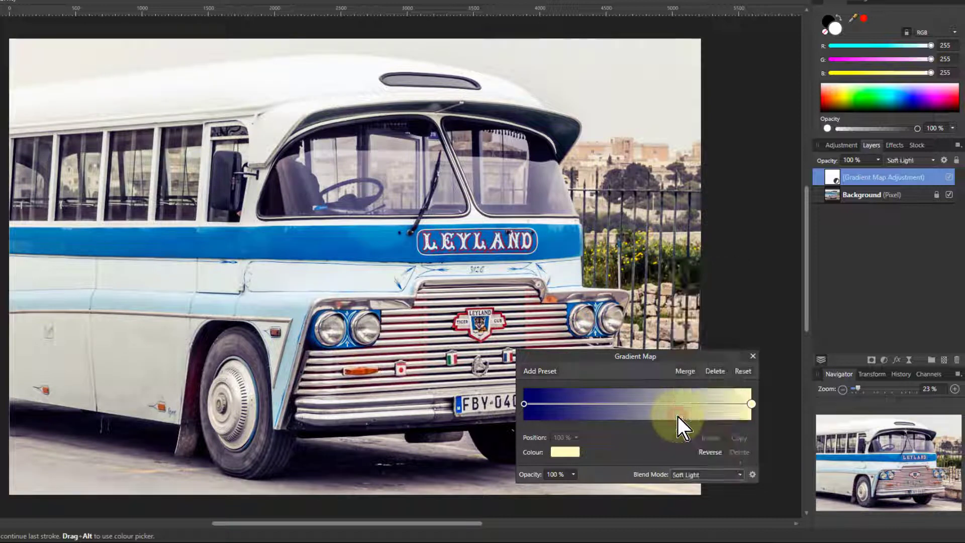
{"action": "left_click", "coordinate": [678, 417]}
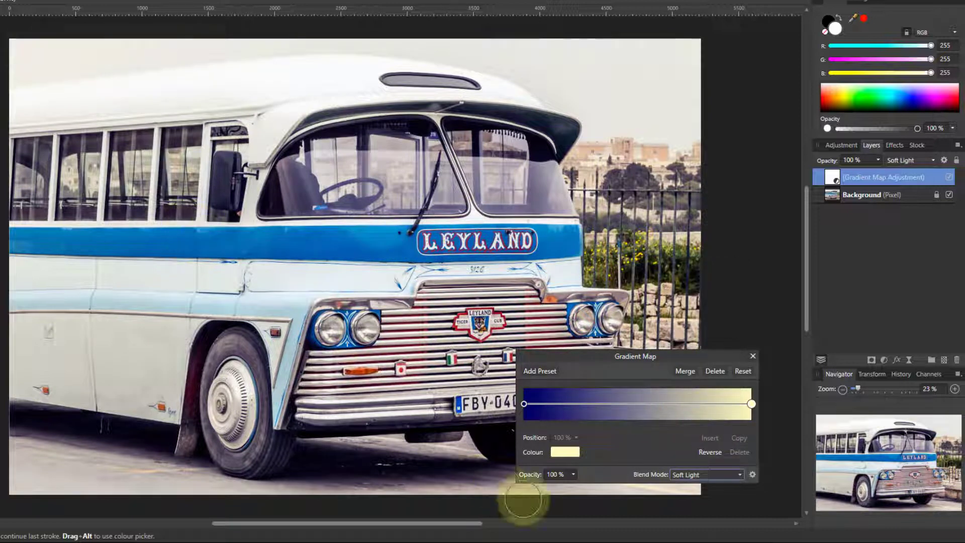
{"action": "left_click", "coordinate": [524, 404]}
{"action": "left_click", "coordinate": [563, 452]}
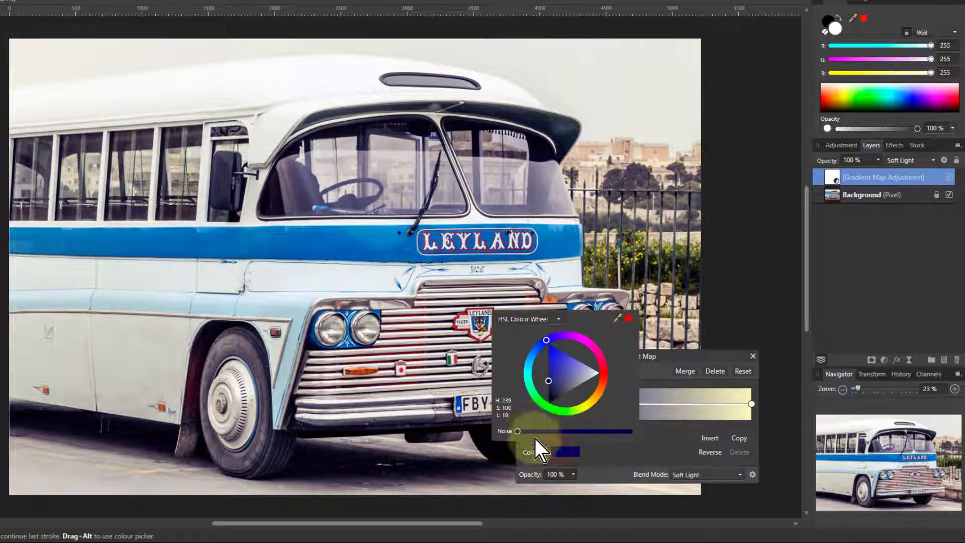
{"action": "mouse_move", "coordinate": [550, 383]}
{"action": "left_mouse_down"}
{"action": "mouse_move", "coordinate": [540, 364]}
{"action": "mouse_move", "coordinate": [572, 372]}
{"action": "mouse_move", "coordinate": [551, 375]}
{"action": "mouse_move", "coordinate": [540, 393]}
{"action": "left_mouse_up"}
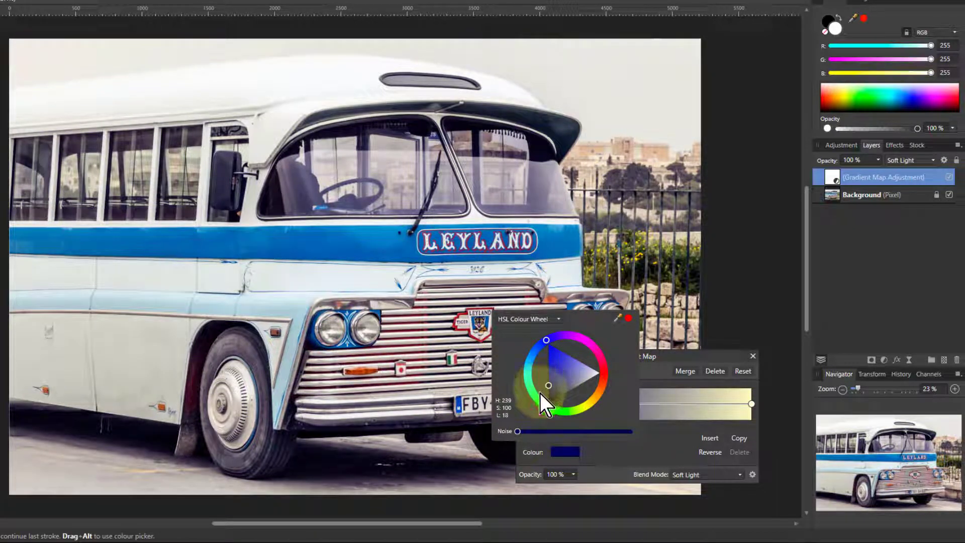
{"action": "left_click", "coordinate": [654, 450]}
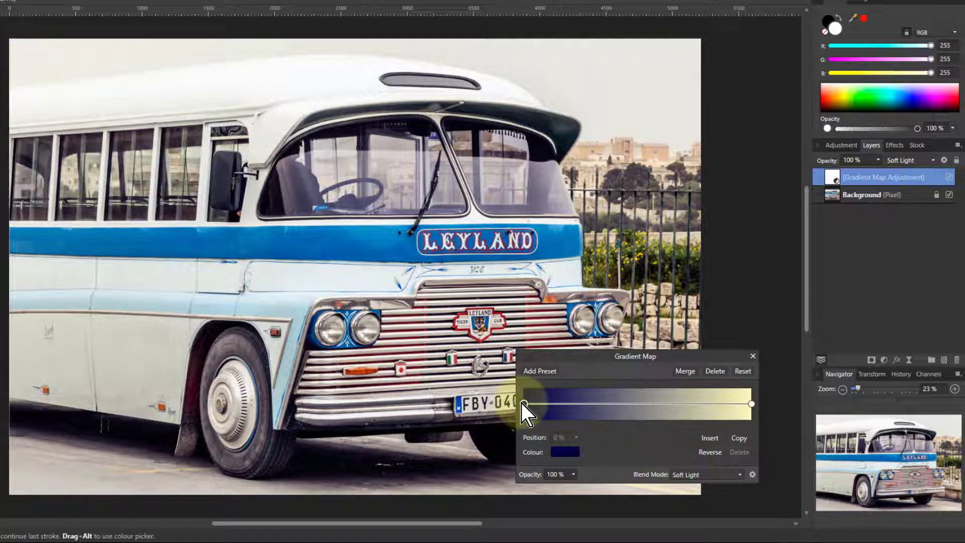